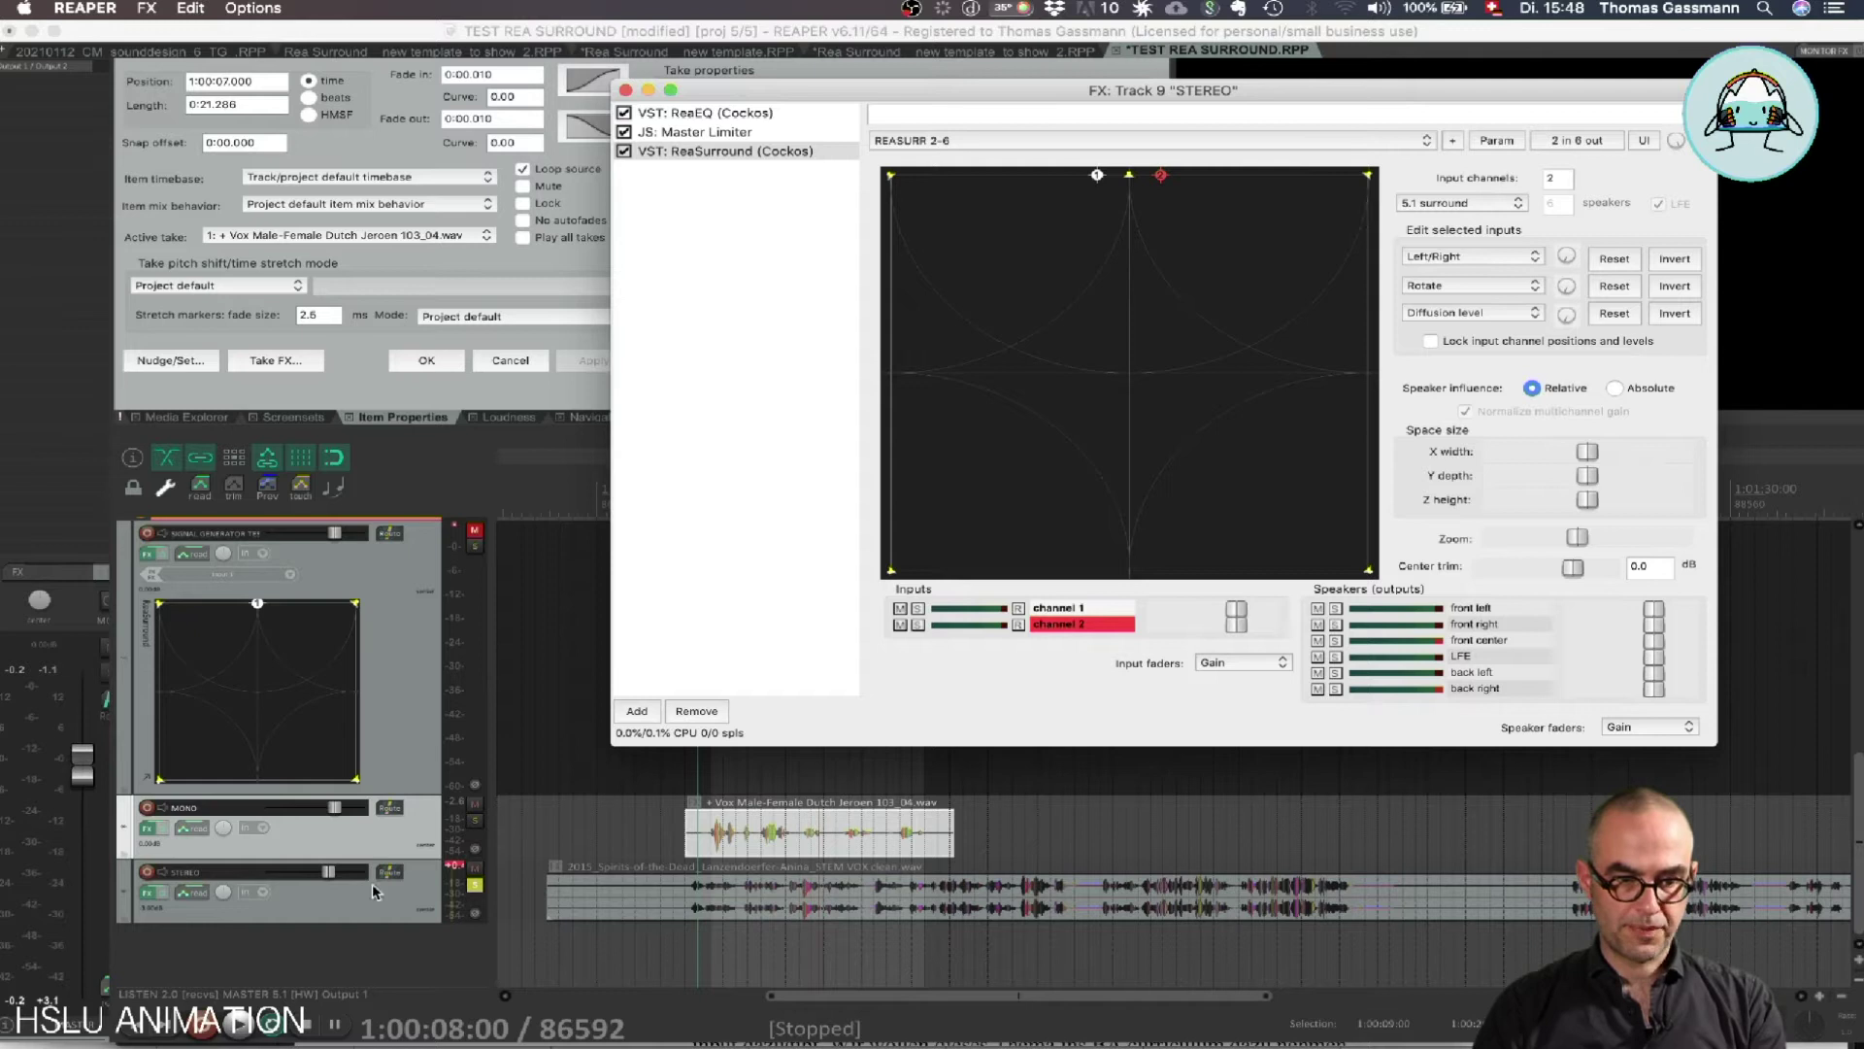
Step: Make the STEREO track taller and embed its ReaSurround panner in the track control panel
click(339, 913)
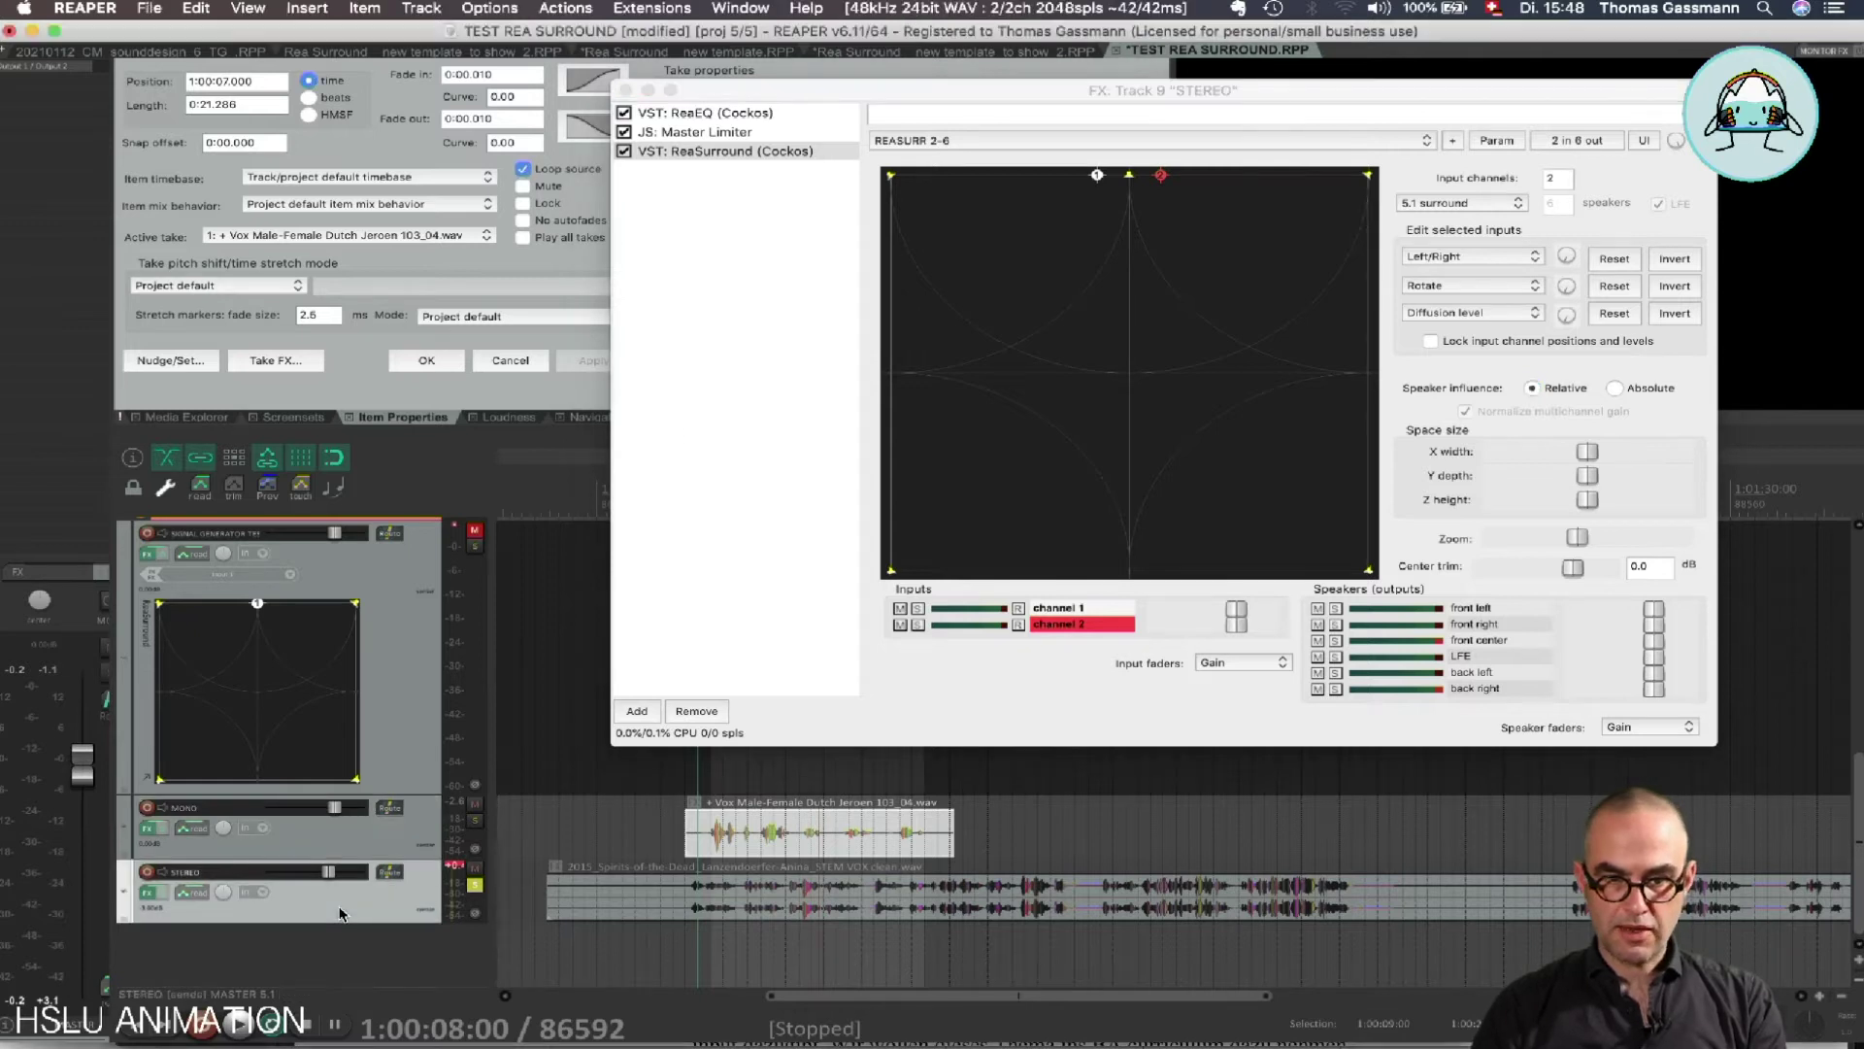
click(880, 99)
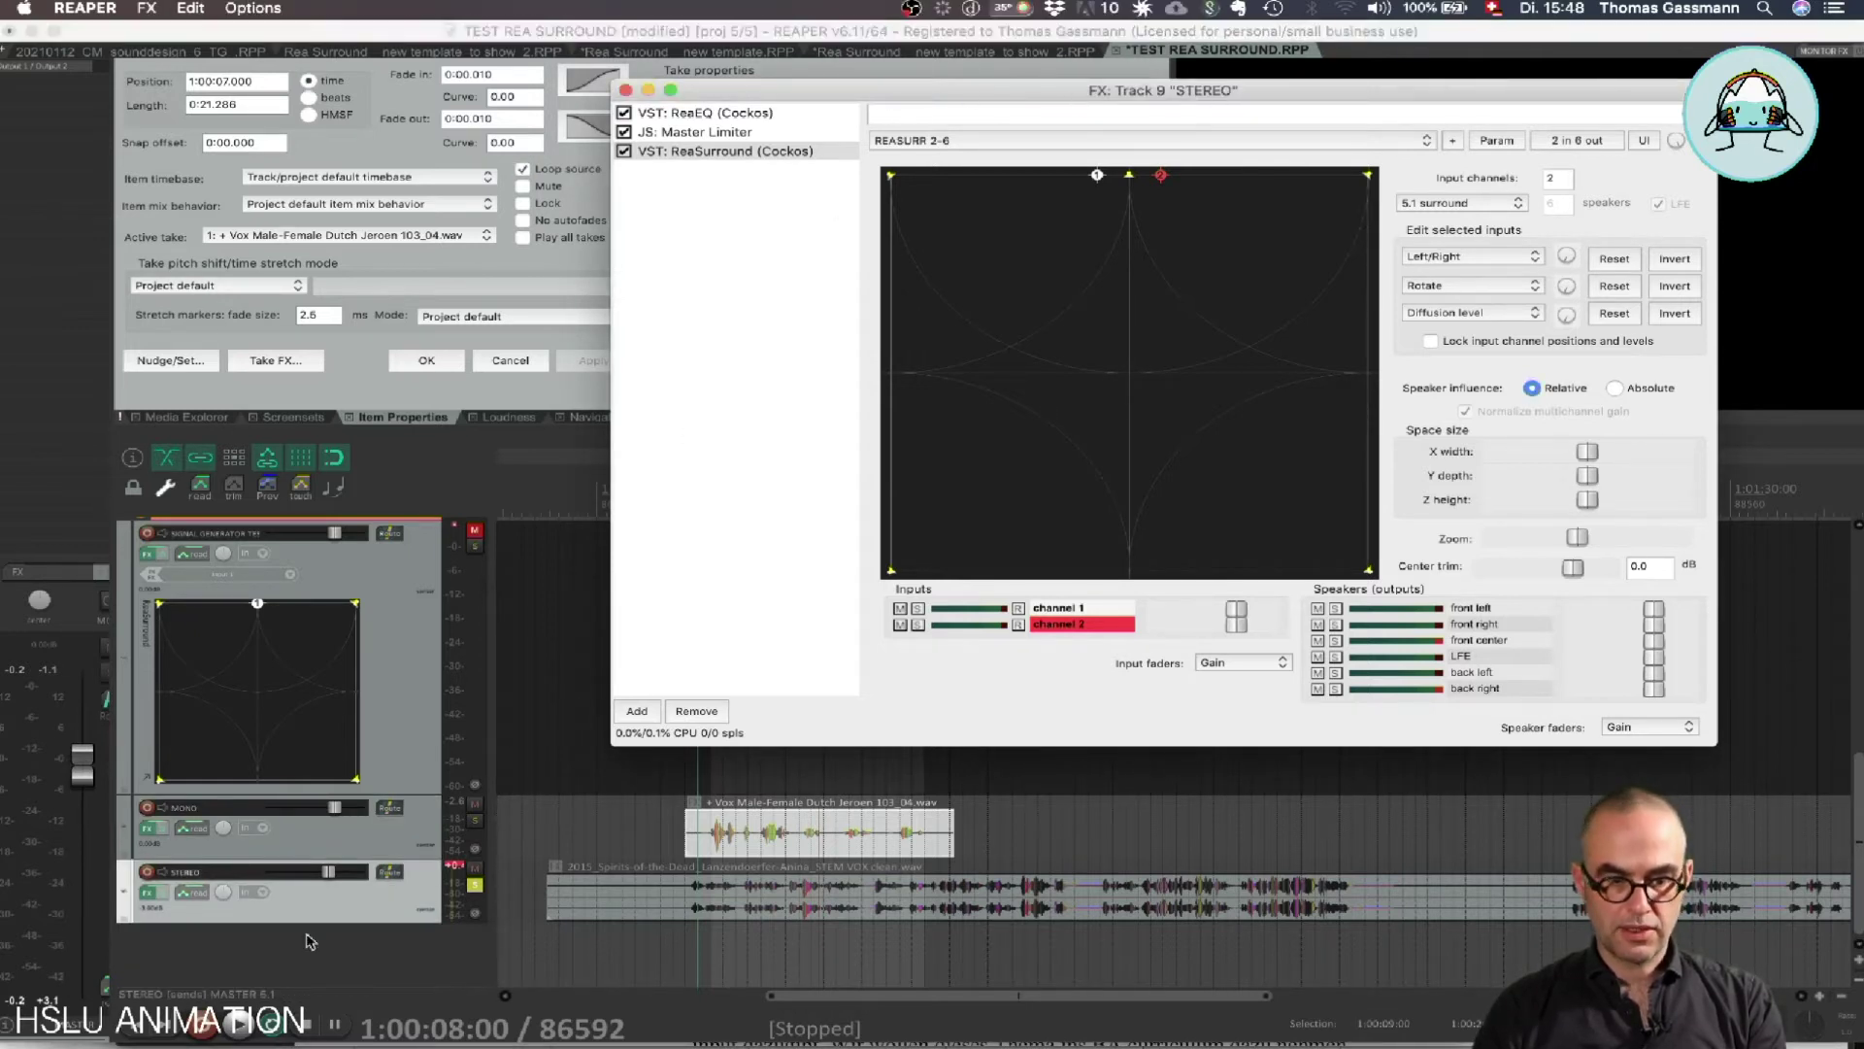
drag(310, 921, 318, 845)
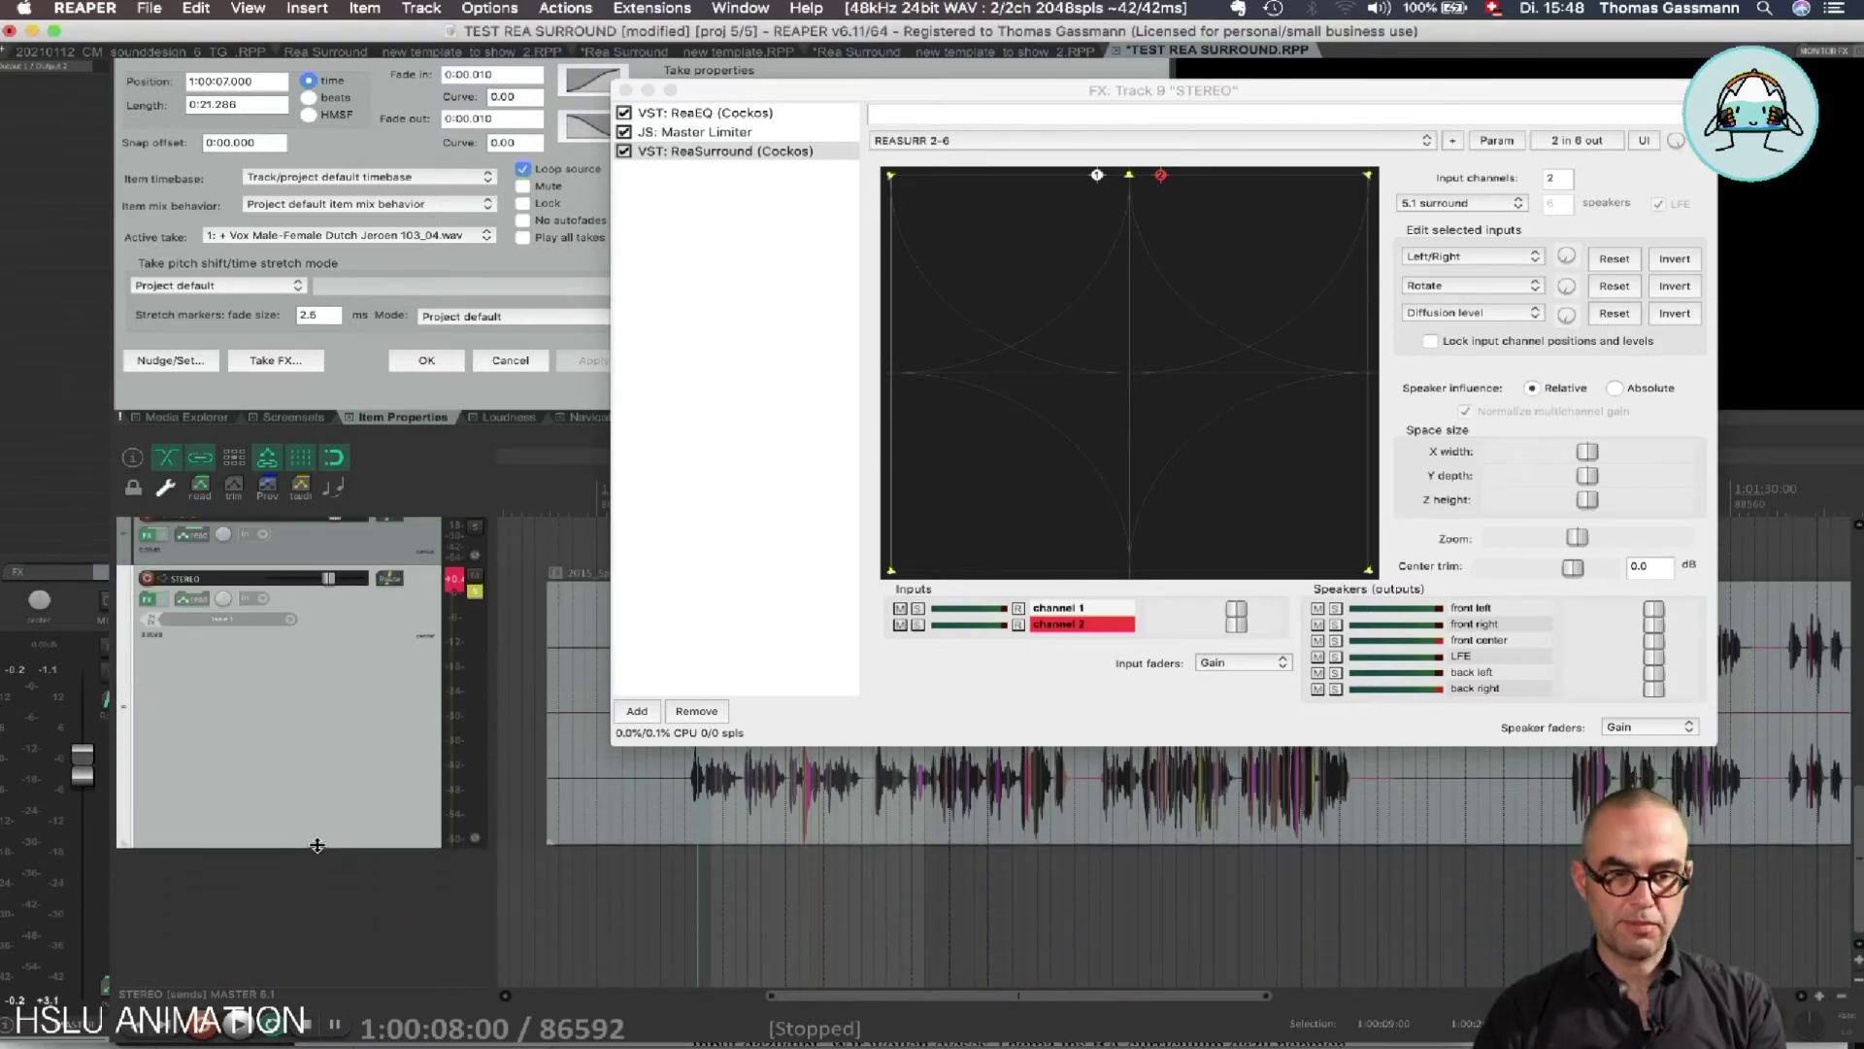
right_click(708, 148)
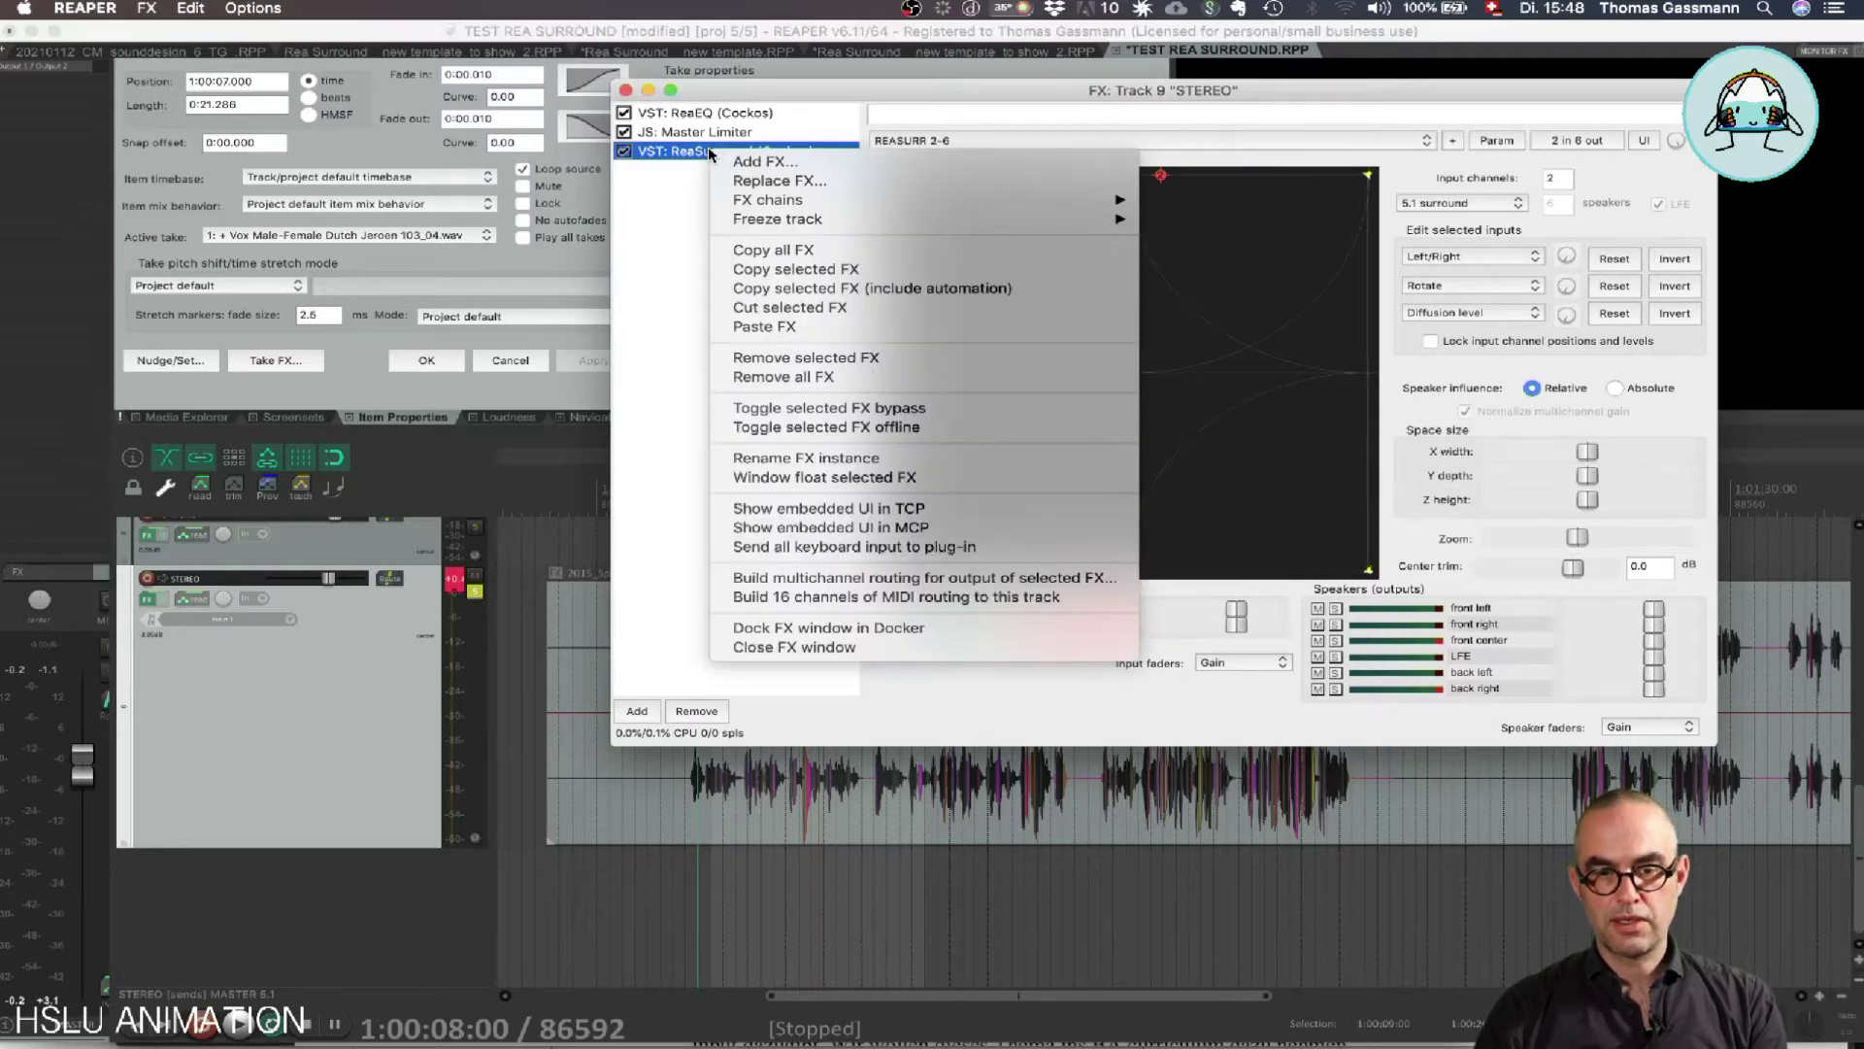
click(769, 510)
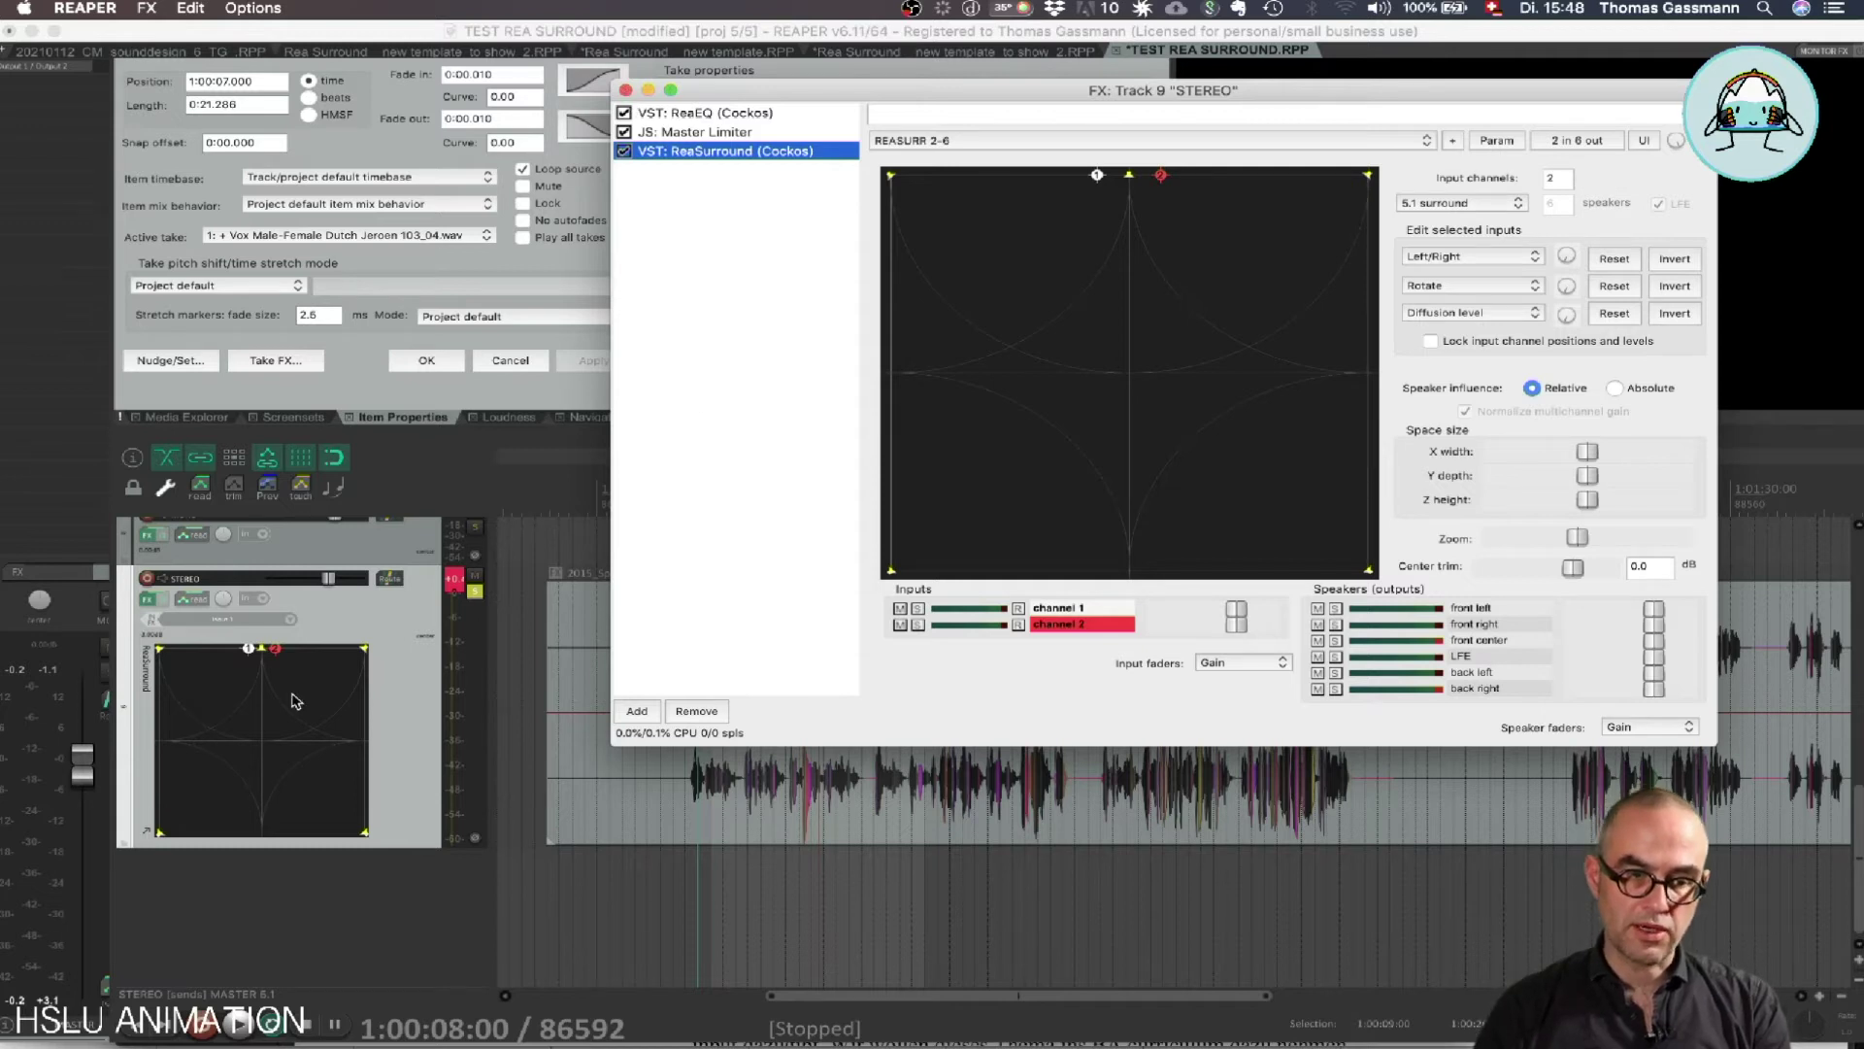
scroll(292, 701, up, 3)
scroll(336, 787, down, 3)
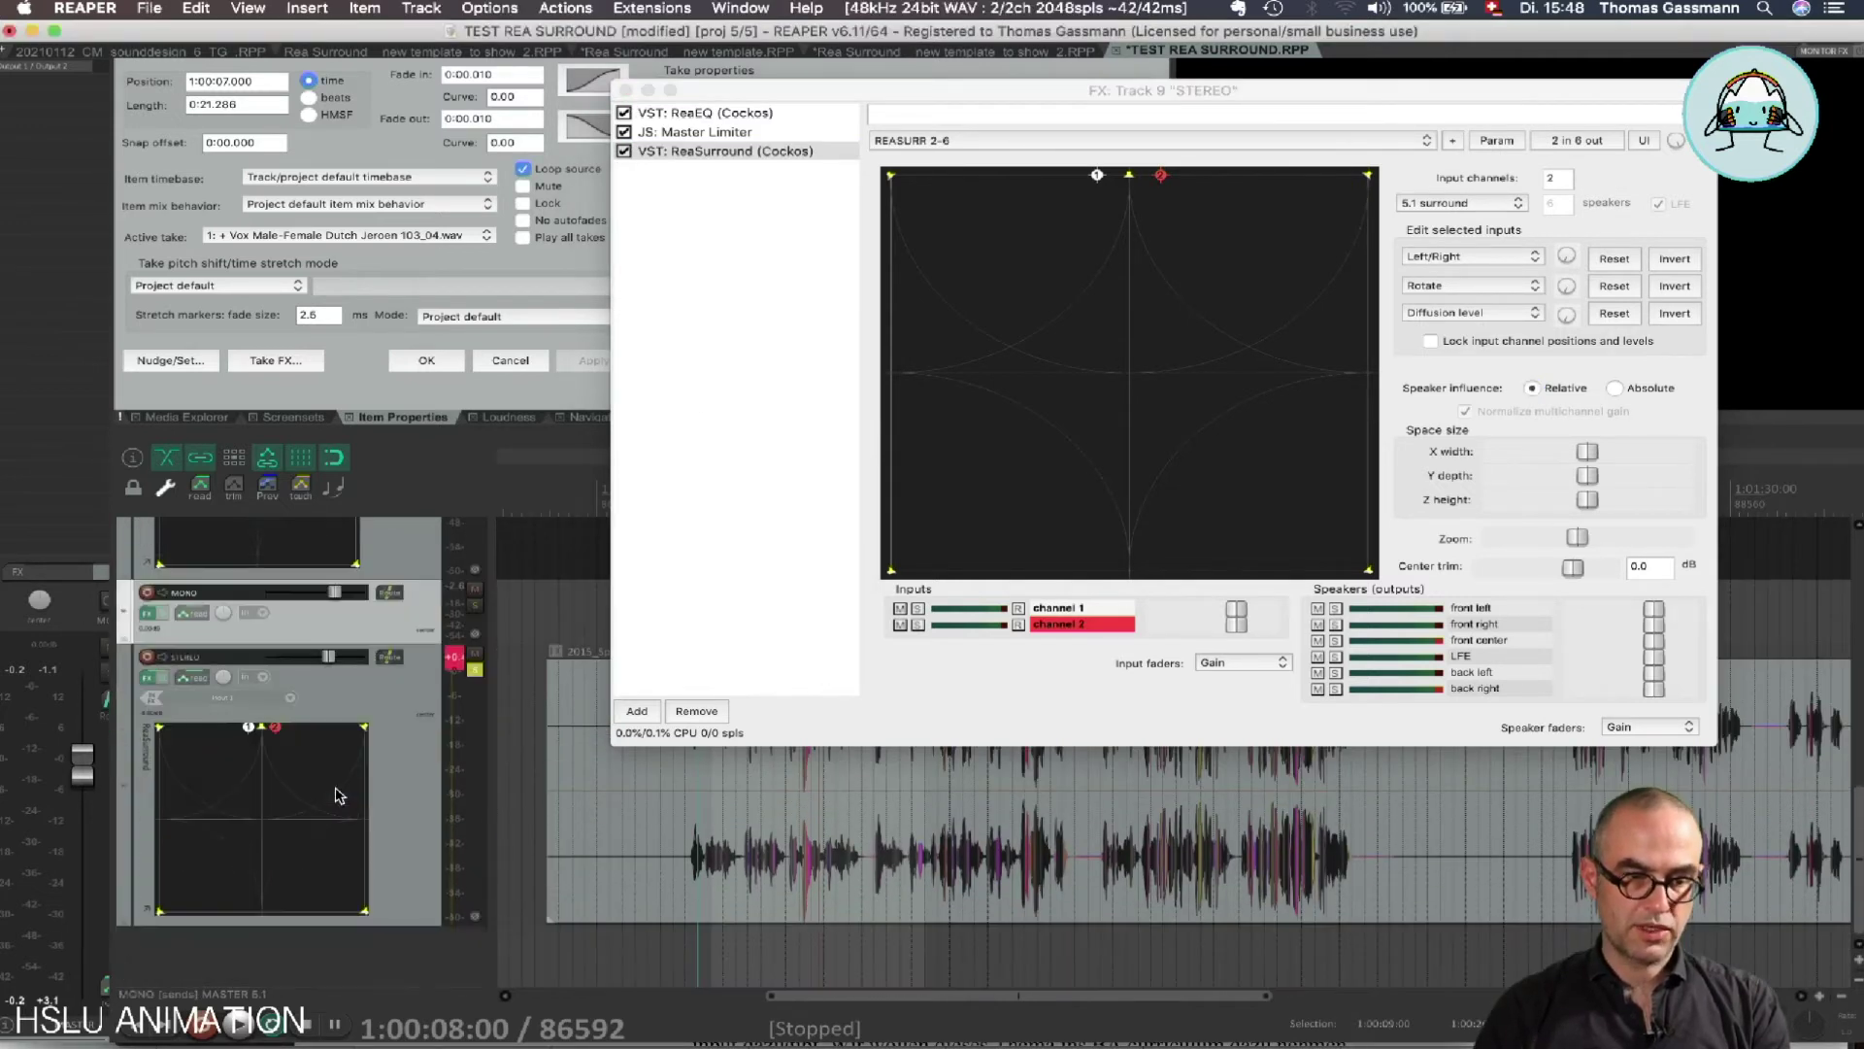
Step: Drag the MONO track's bottom edge down to increase its height
drag(322, 641, 319, 782)
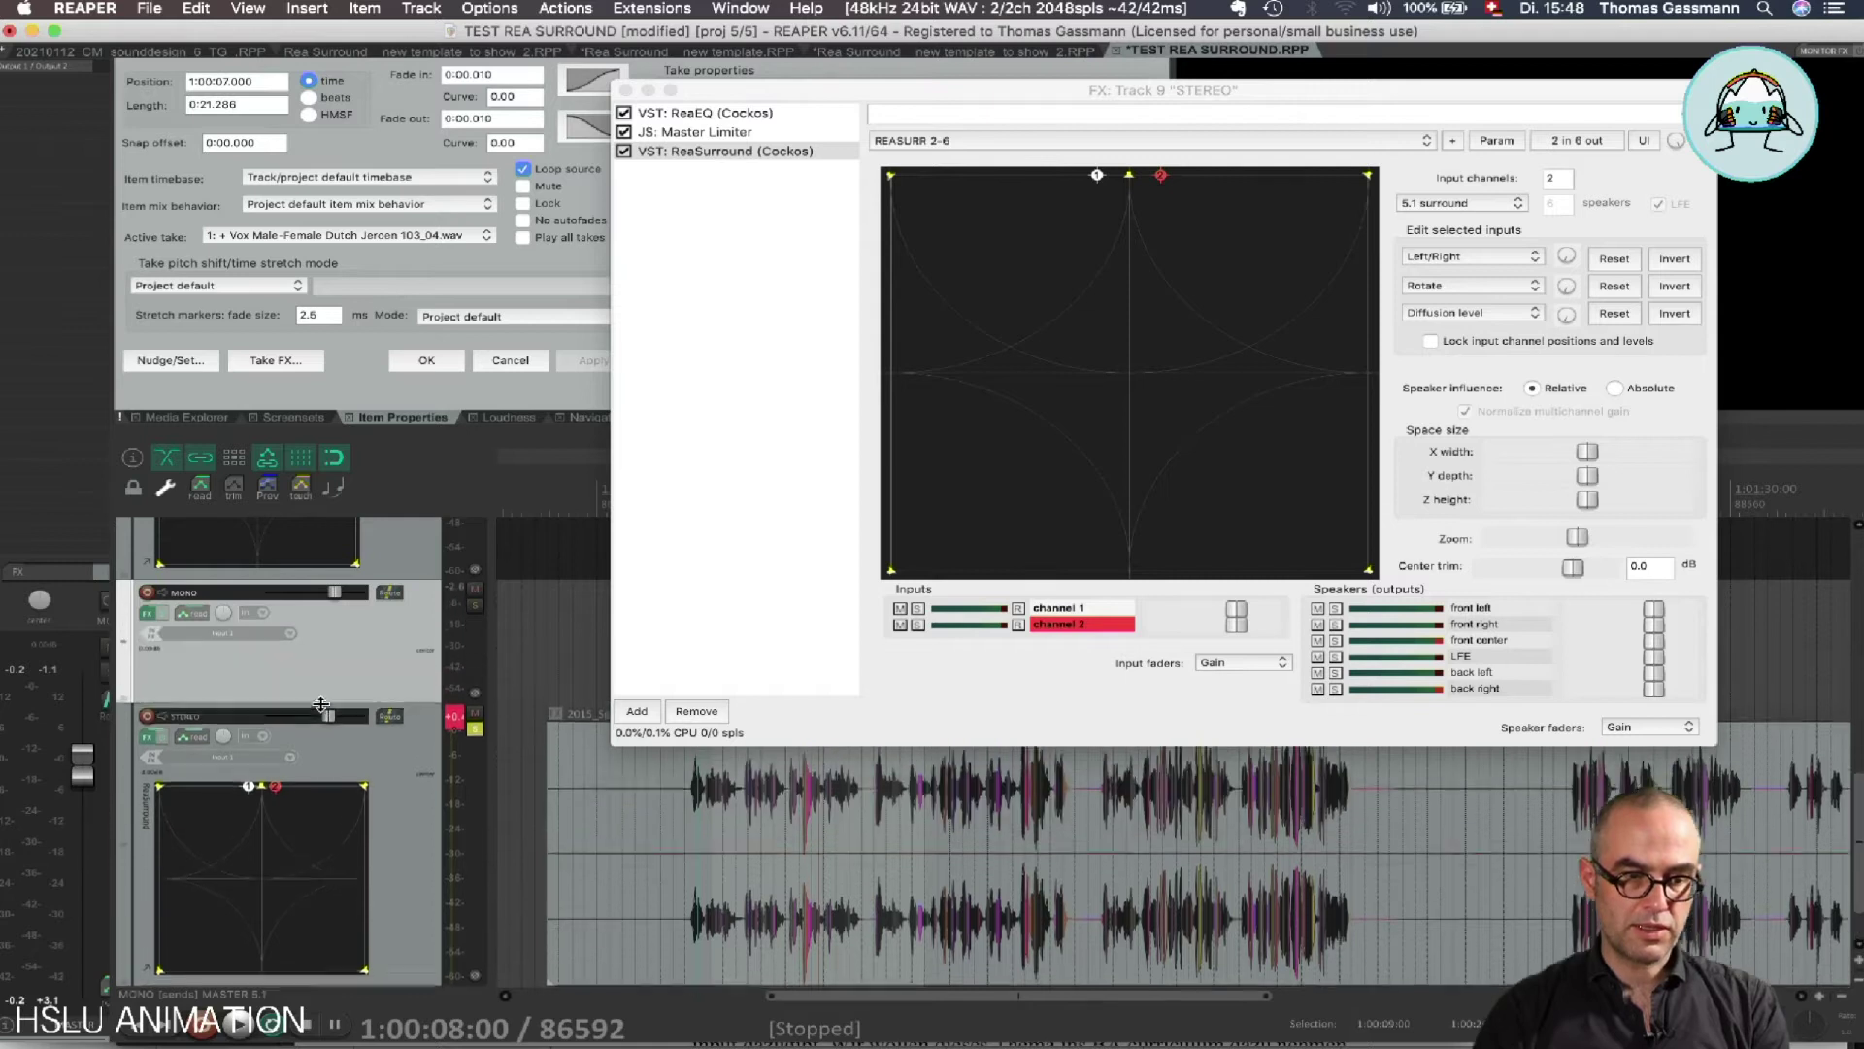
scroll(319, 783, up, 3)
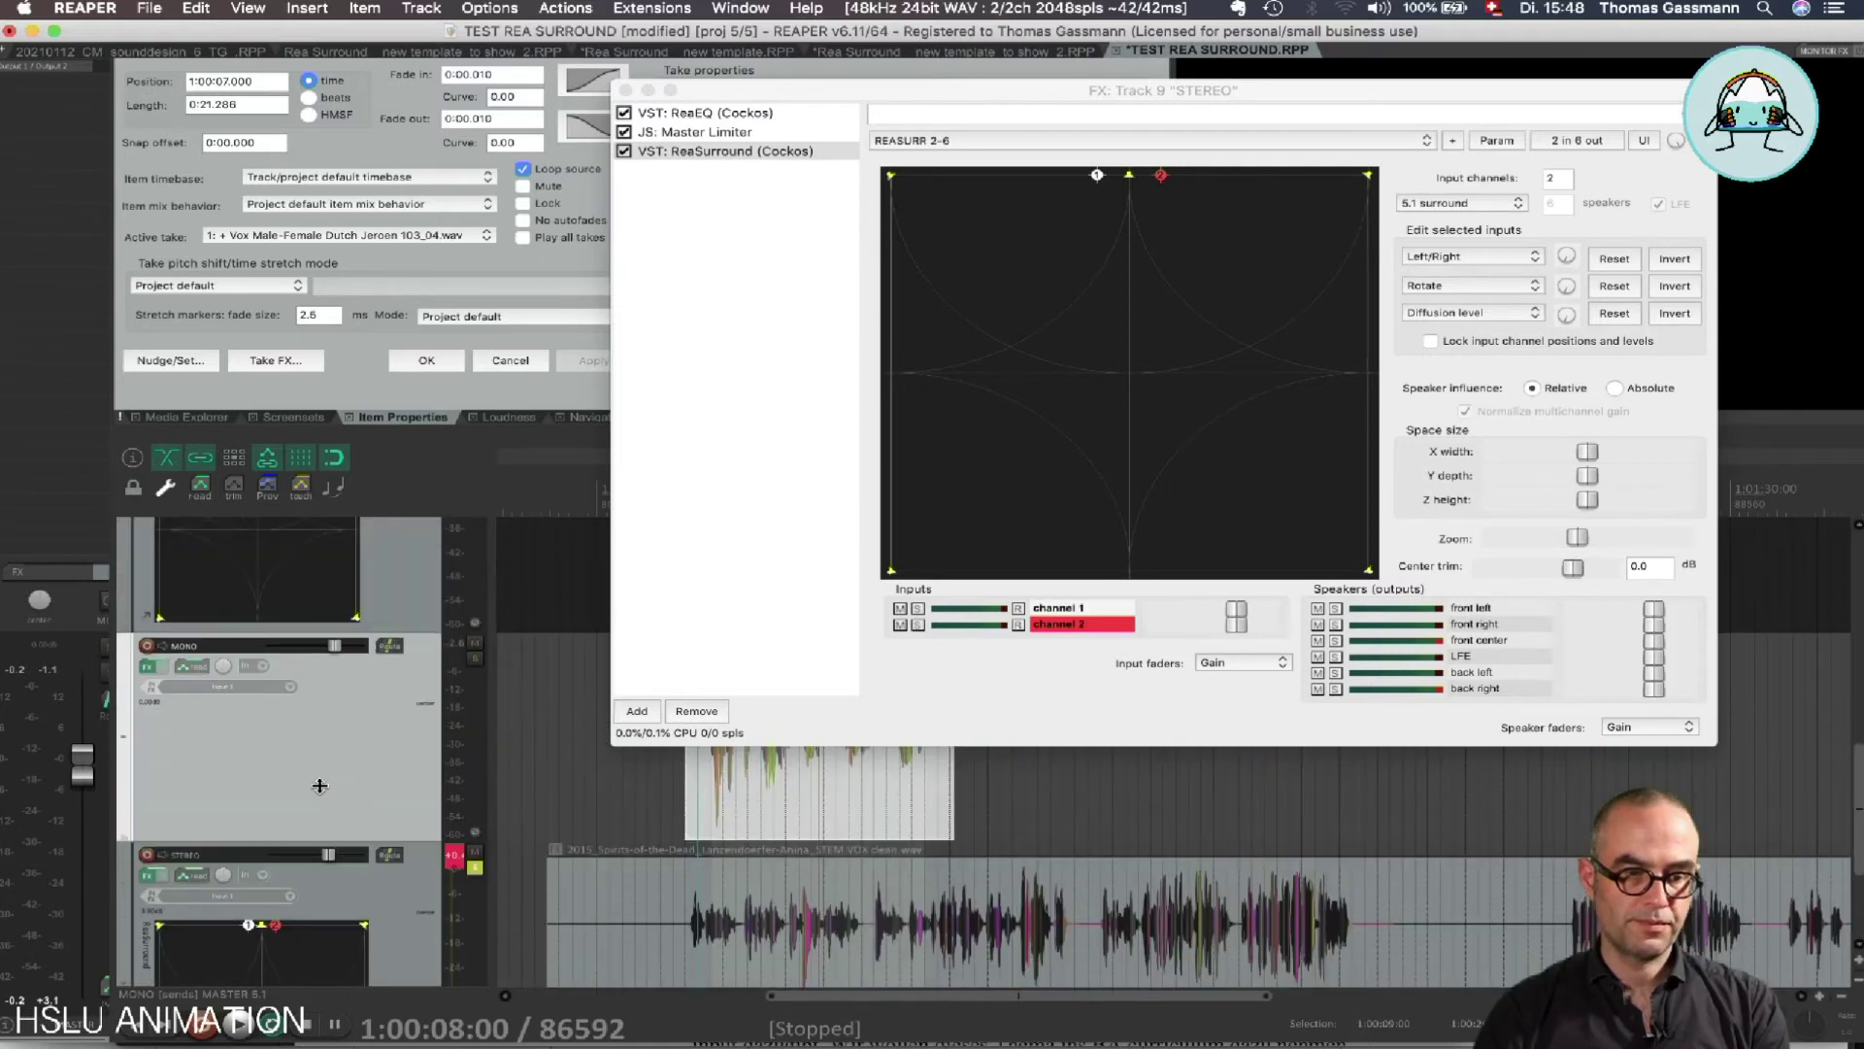
scroll(320, 786, down, 3)
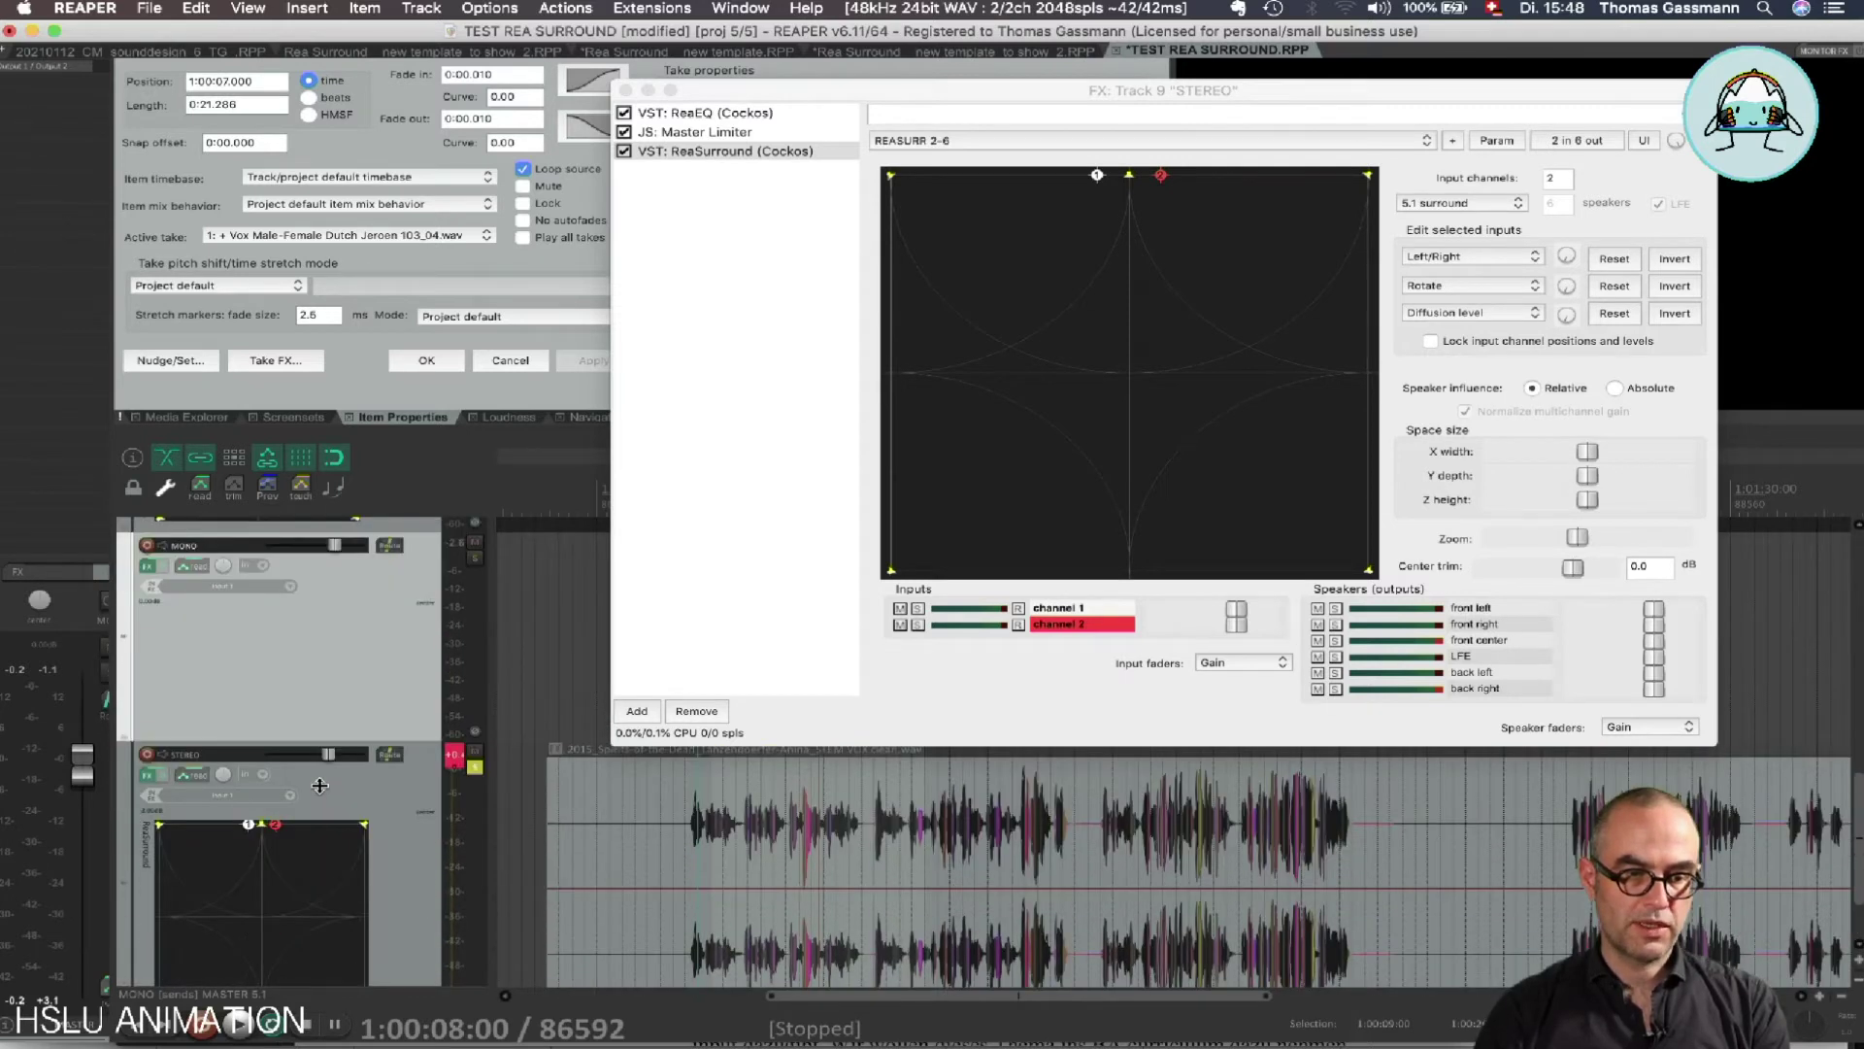
Step: Embed the MONO track's ReaSurround panner in its track control panel
click(150, 569)
right_click(716, 195)
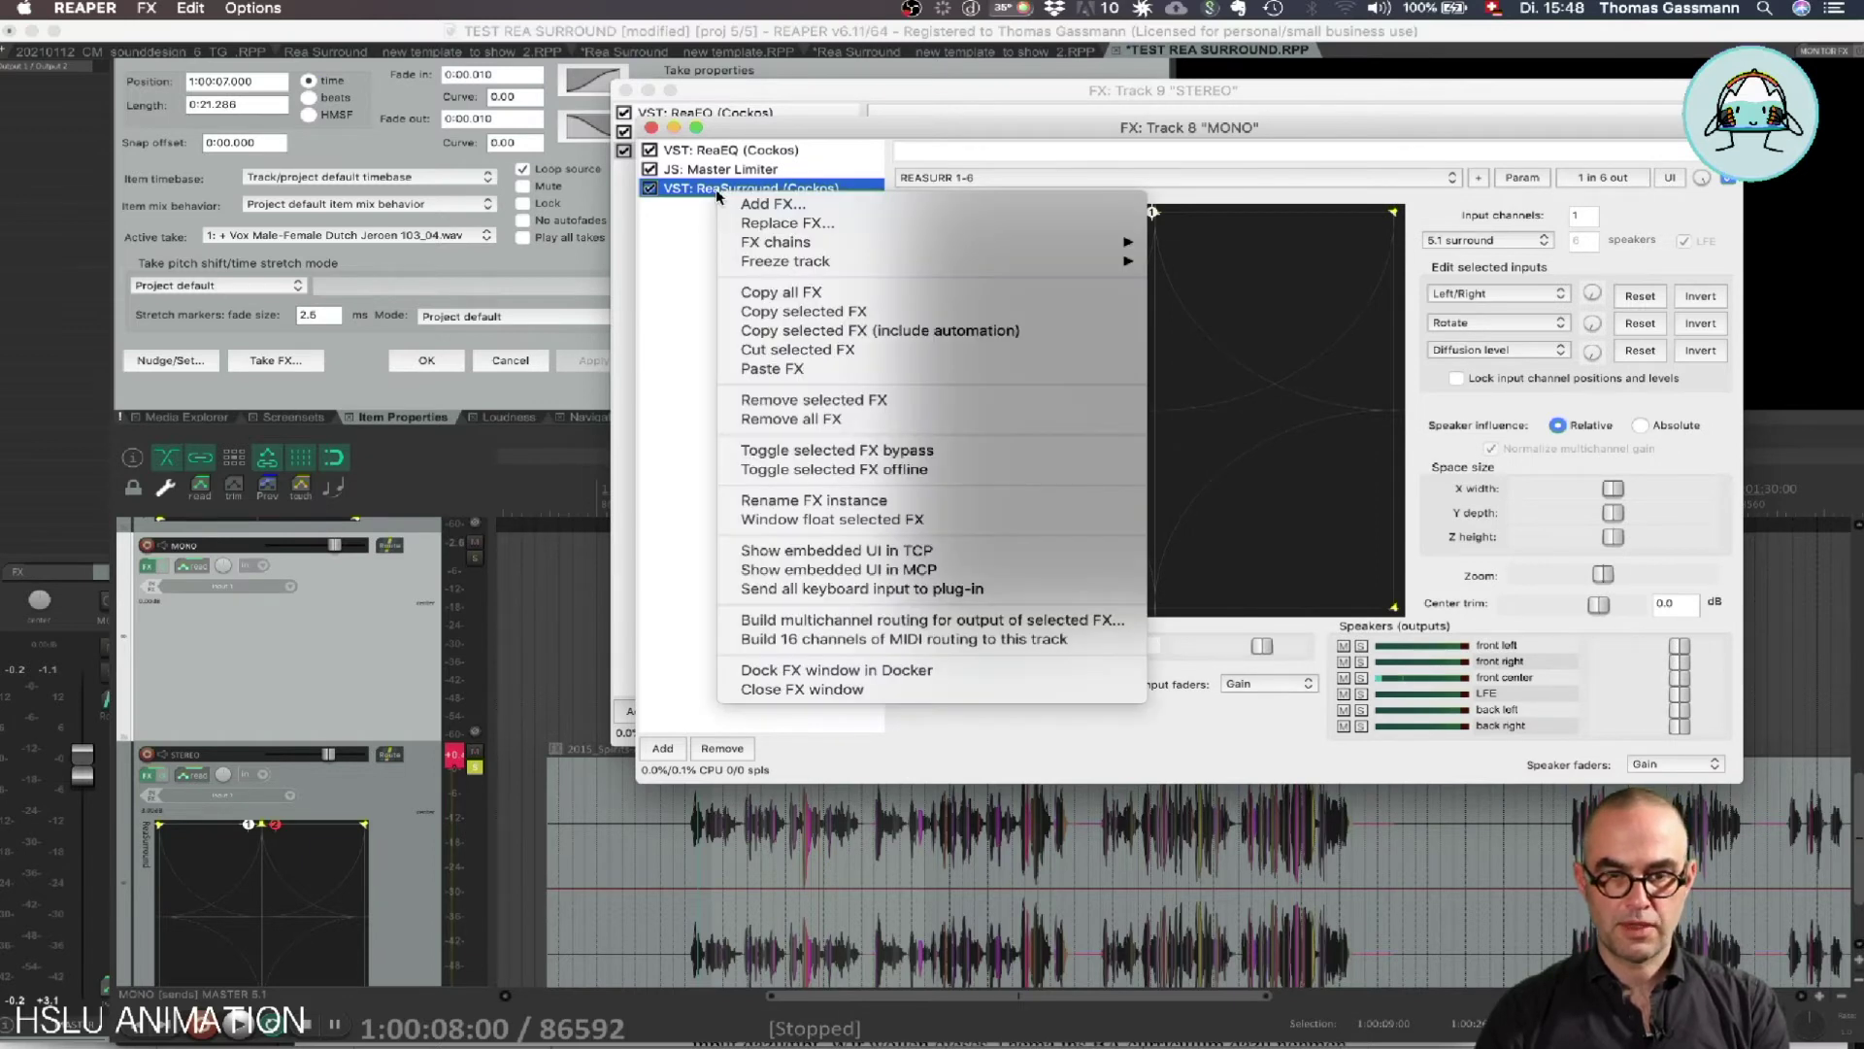
click(831, 551)
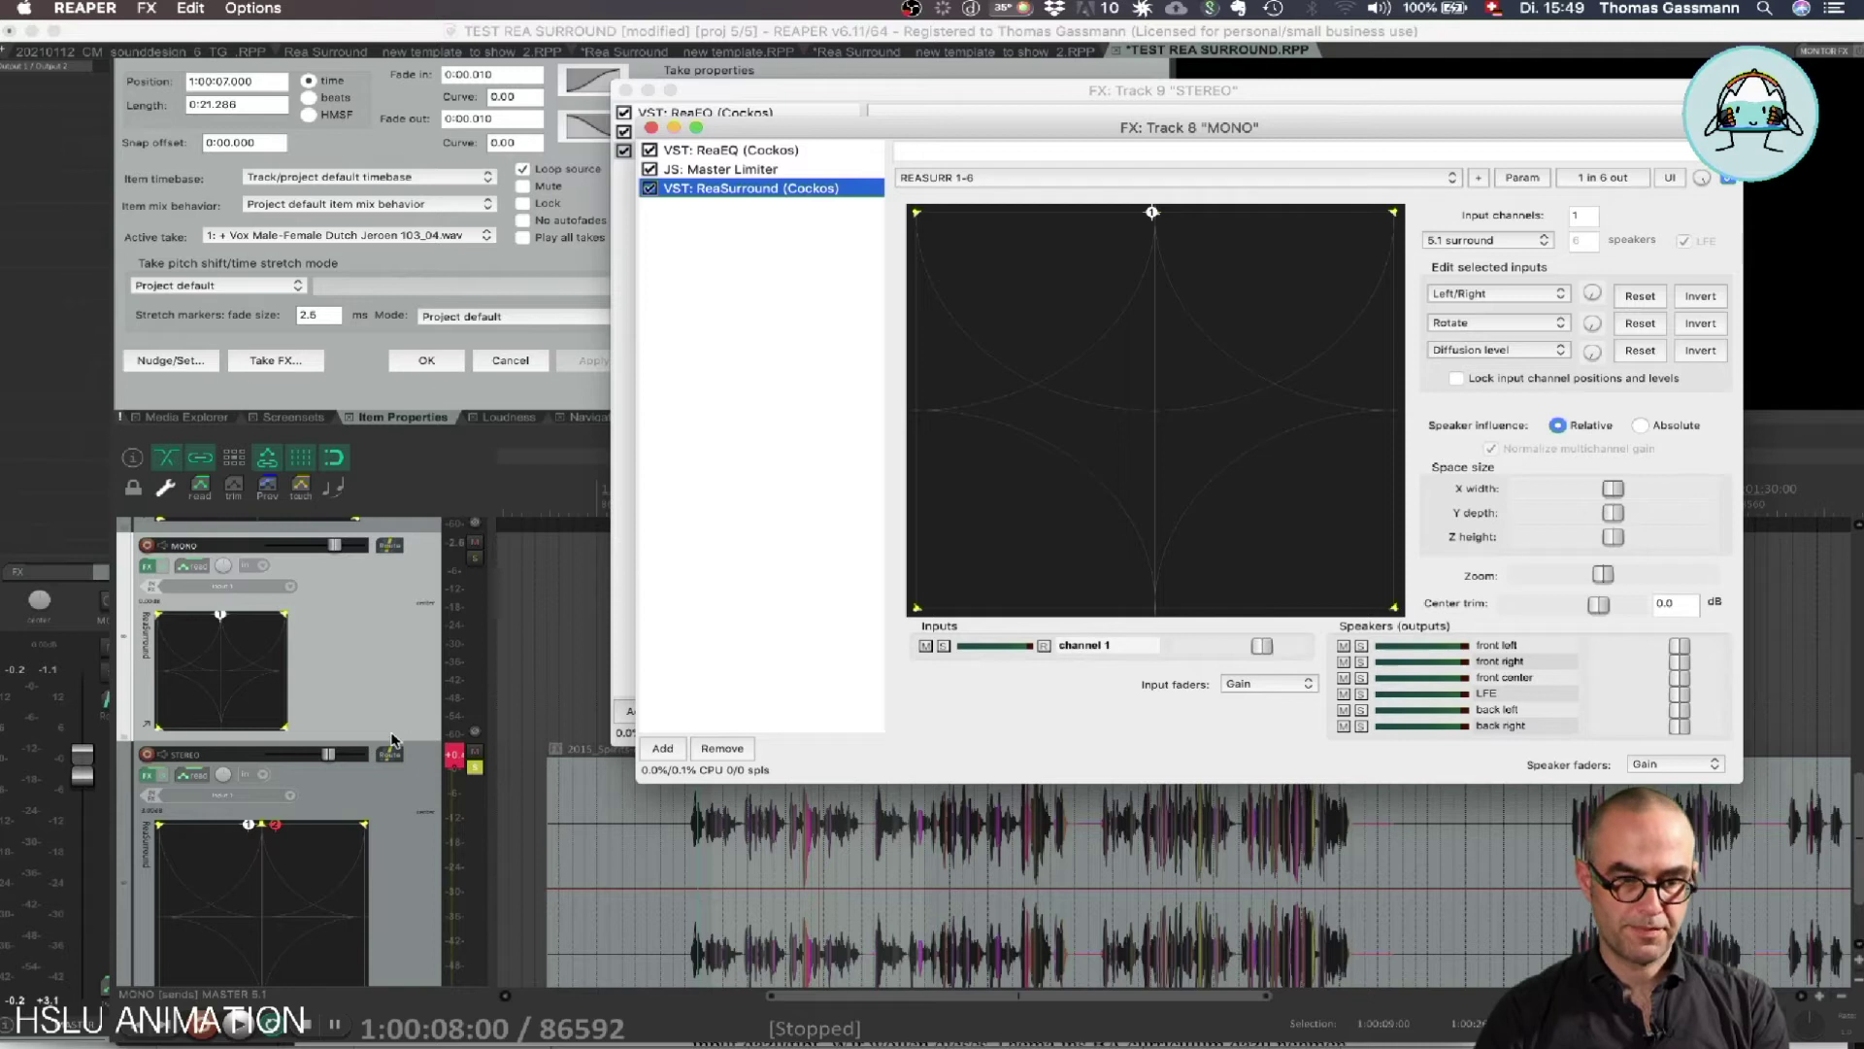
Step: Enlarge the MONO track and shrink the STEREO track to fit their embedded panners
drag(391, 746, 392, 772)
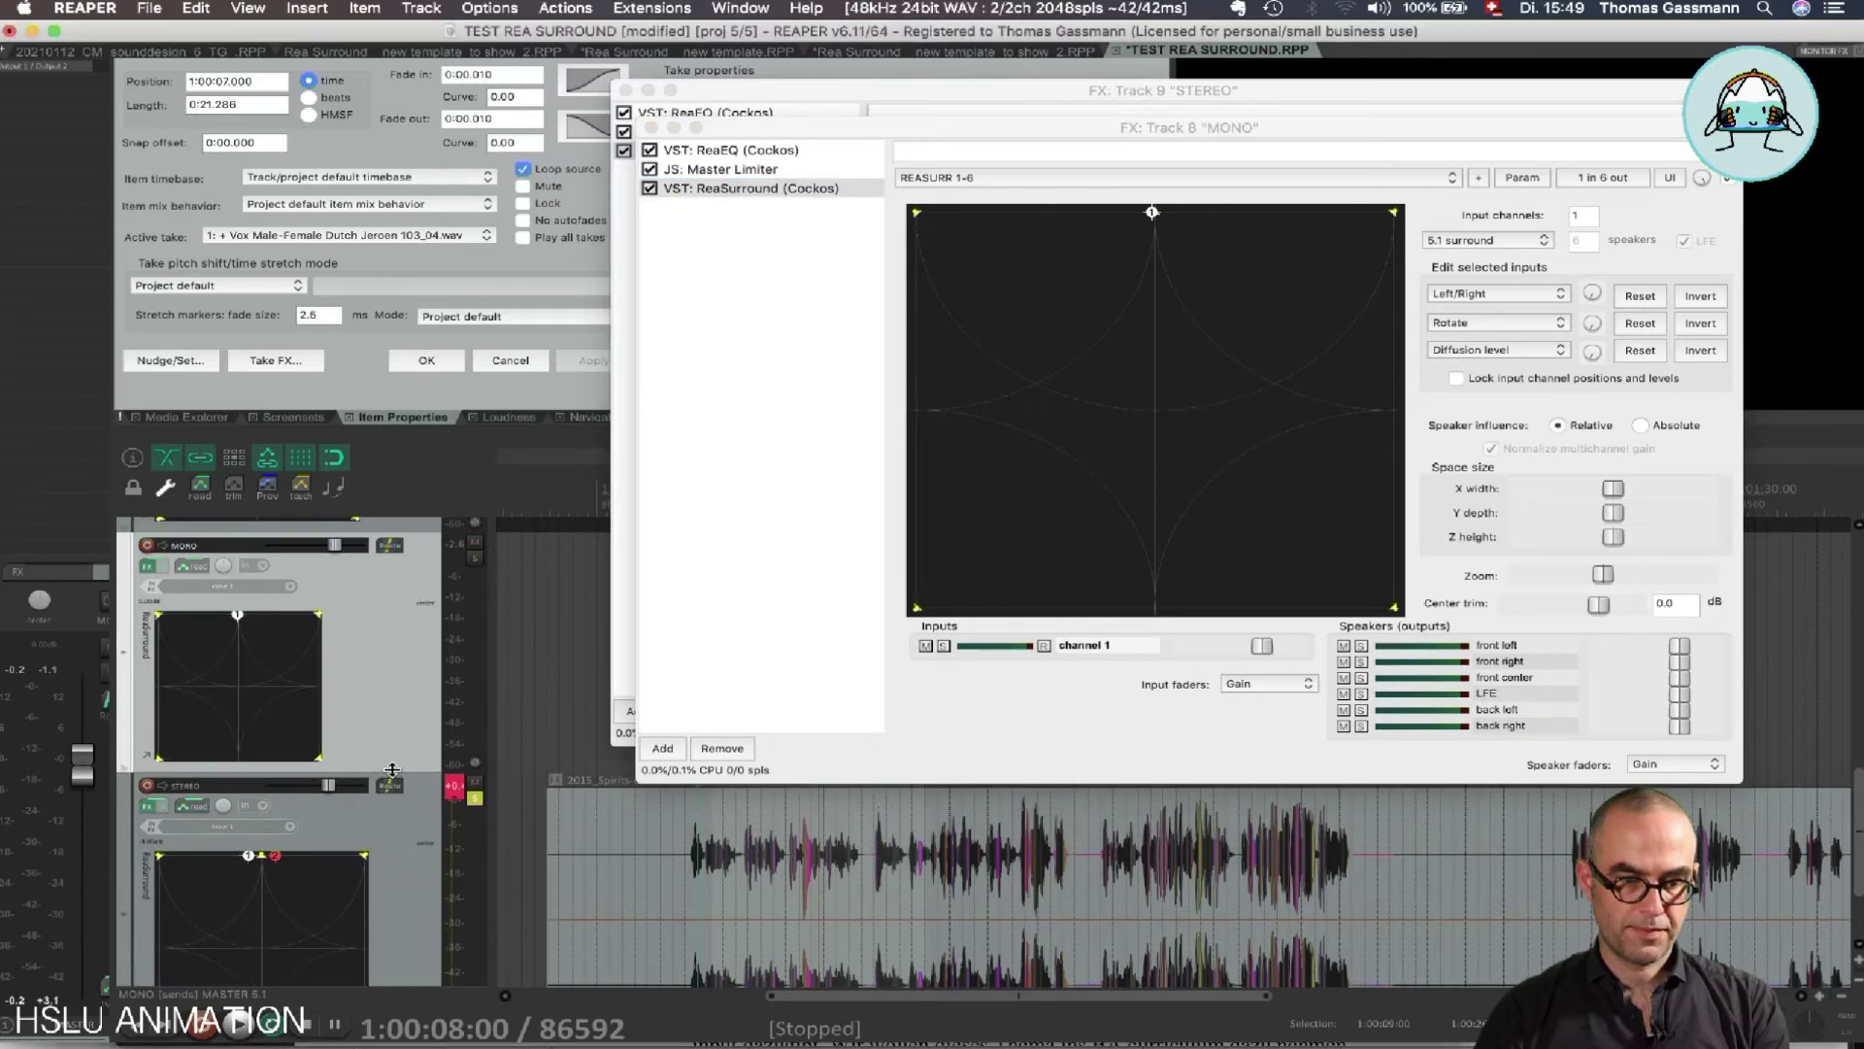
scroll(365, 819, down, 3)
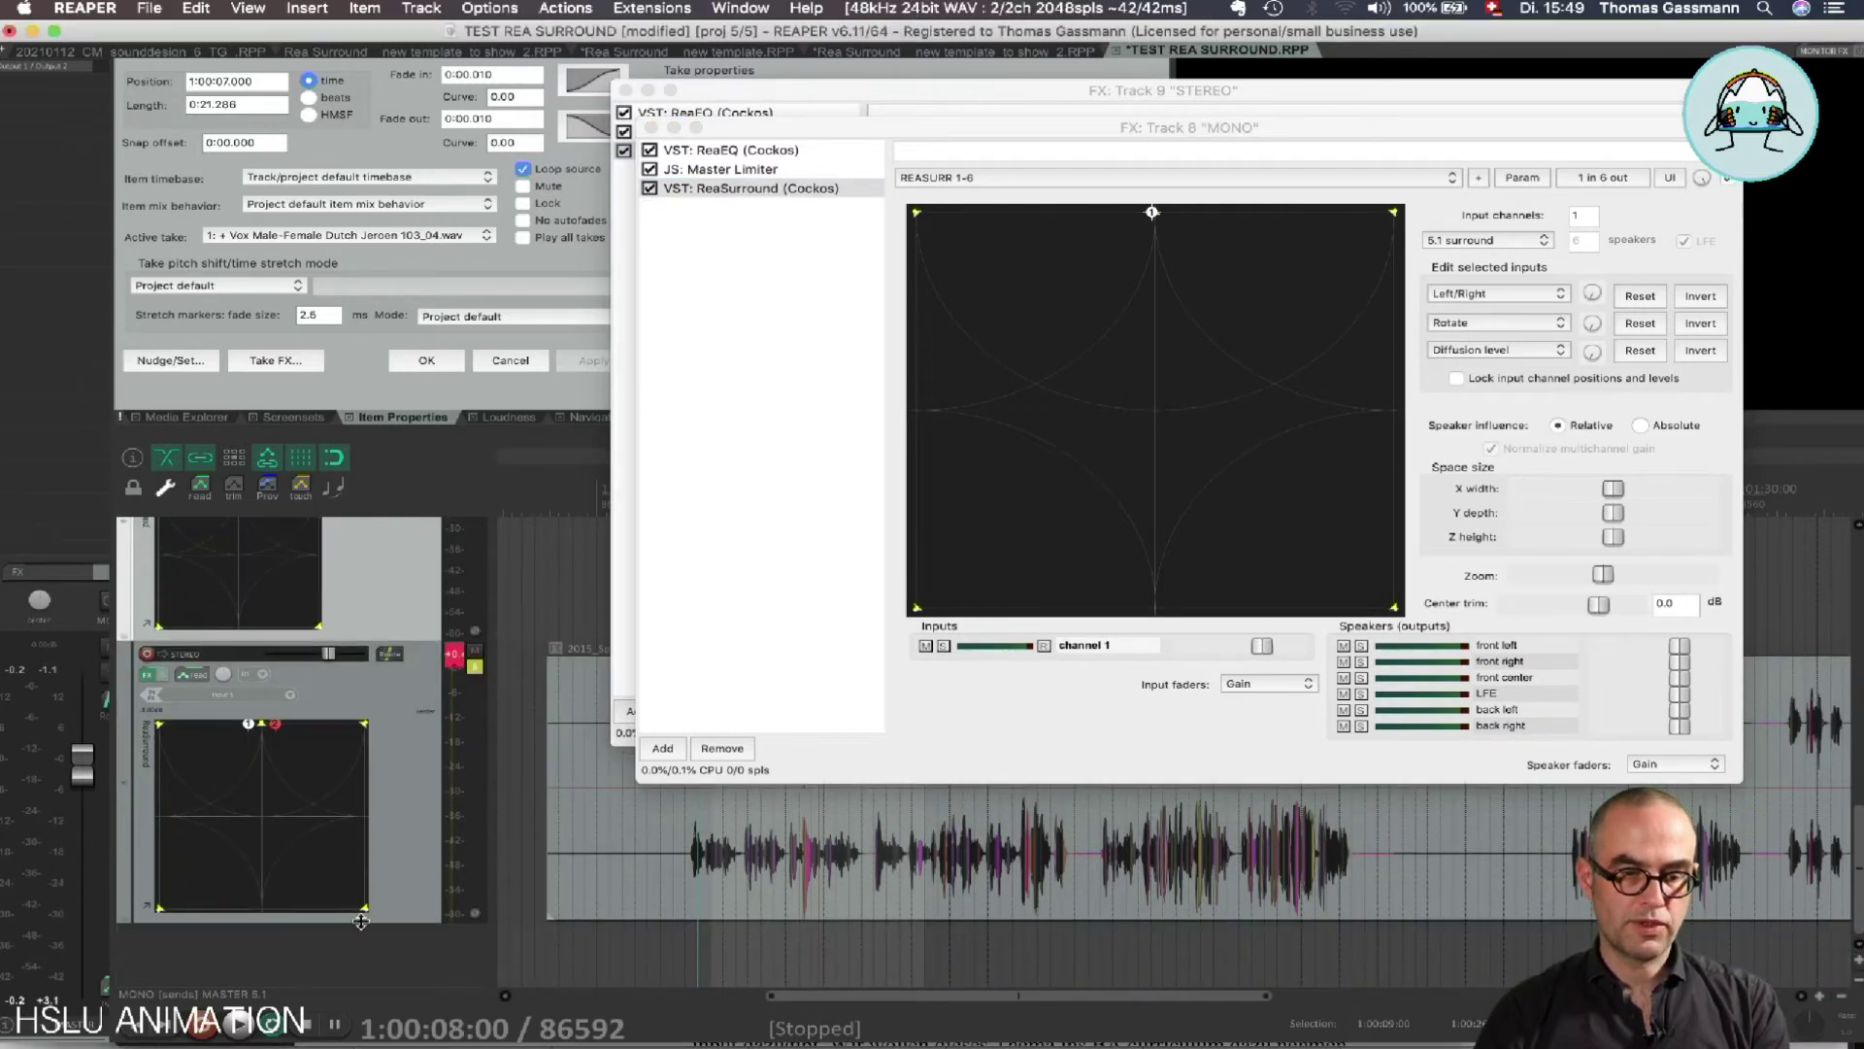
drag(362, 921, 354, 877)
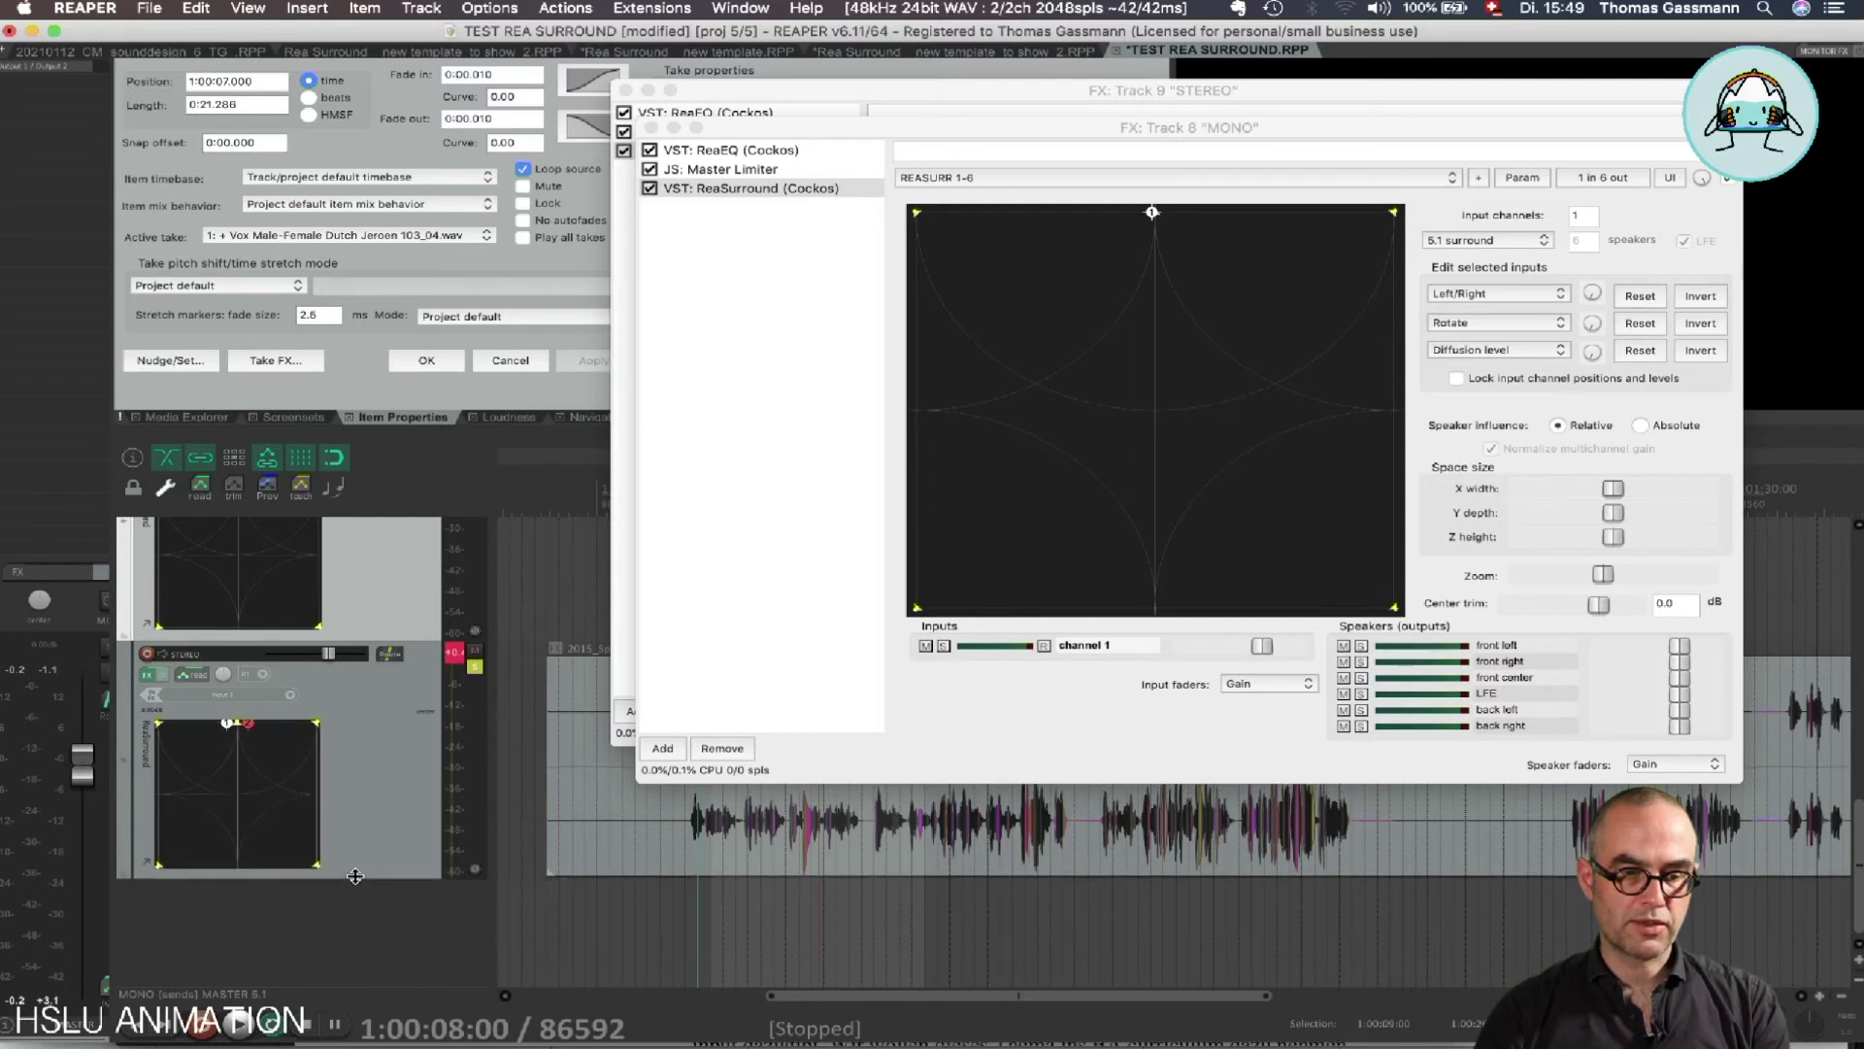
scroll(385, 746, up, 3)
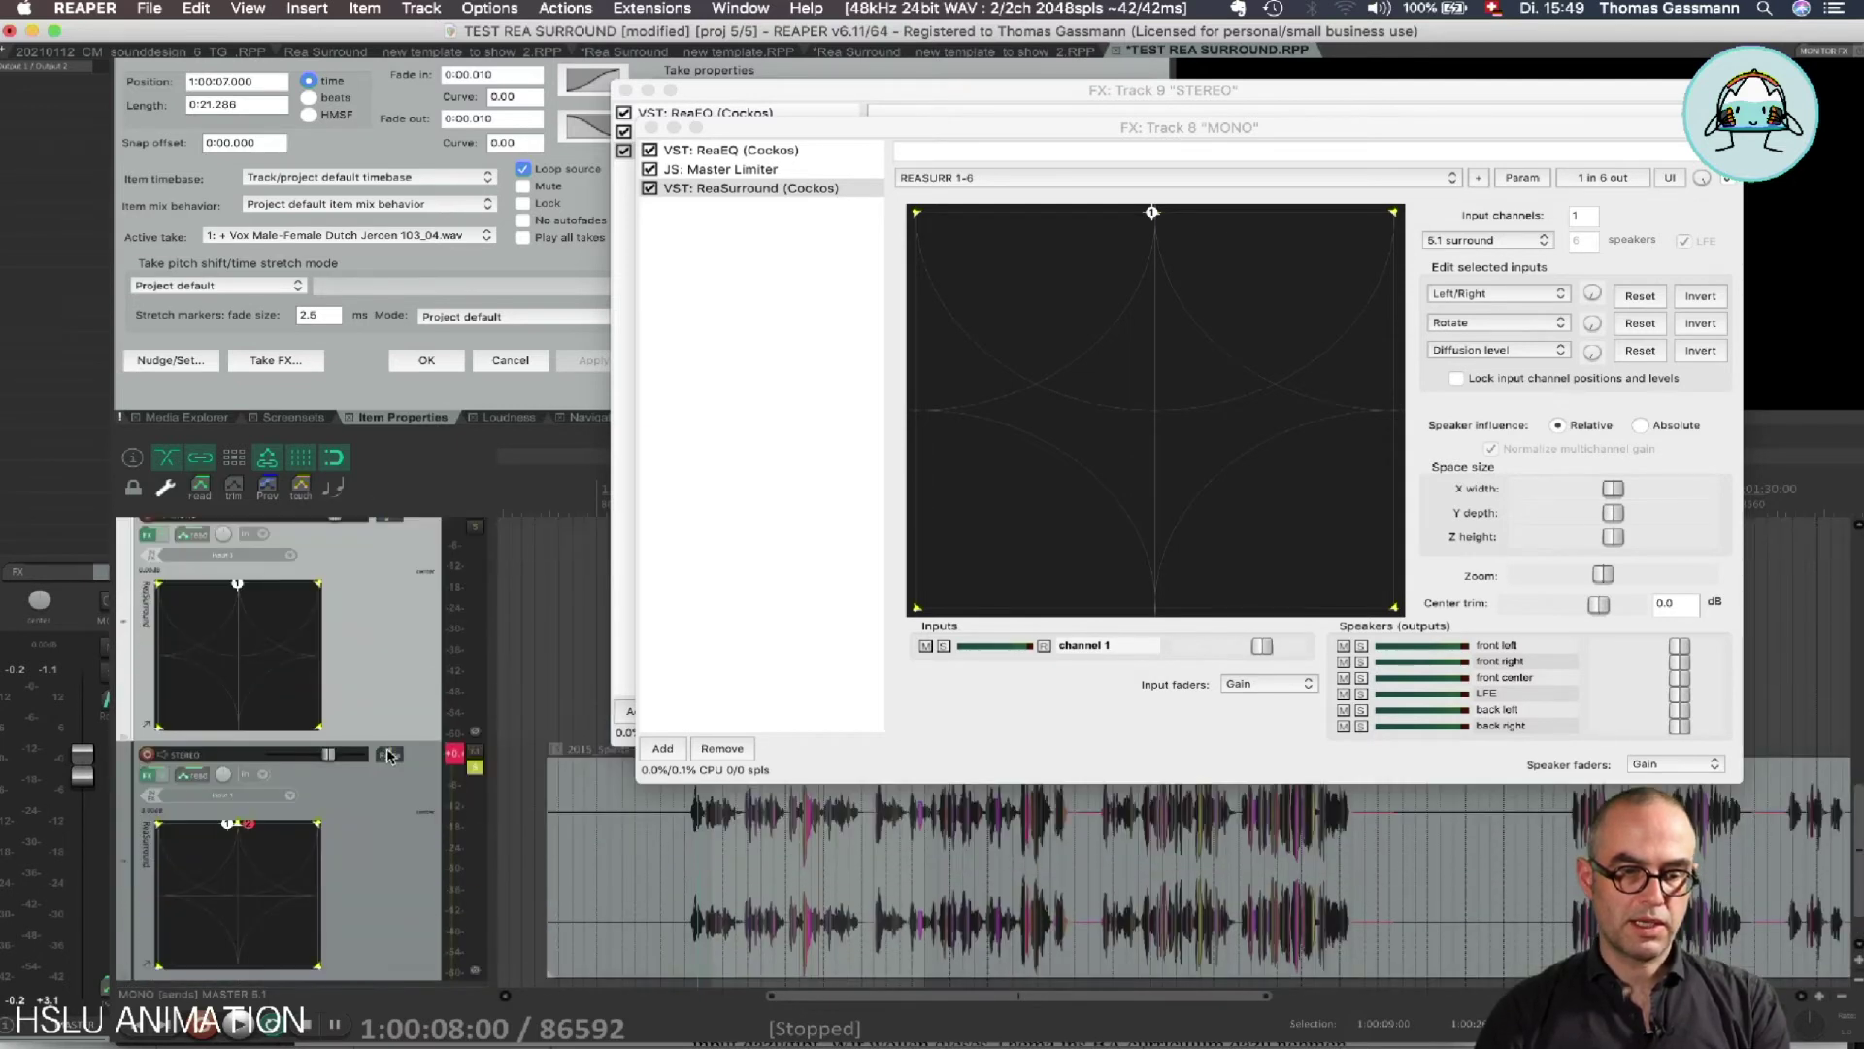
scroll(387, 748, up, 2)
right_click(387, 746)
Step: Close the MONO and STEREO effects windows
click(650, 129)
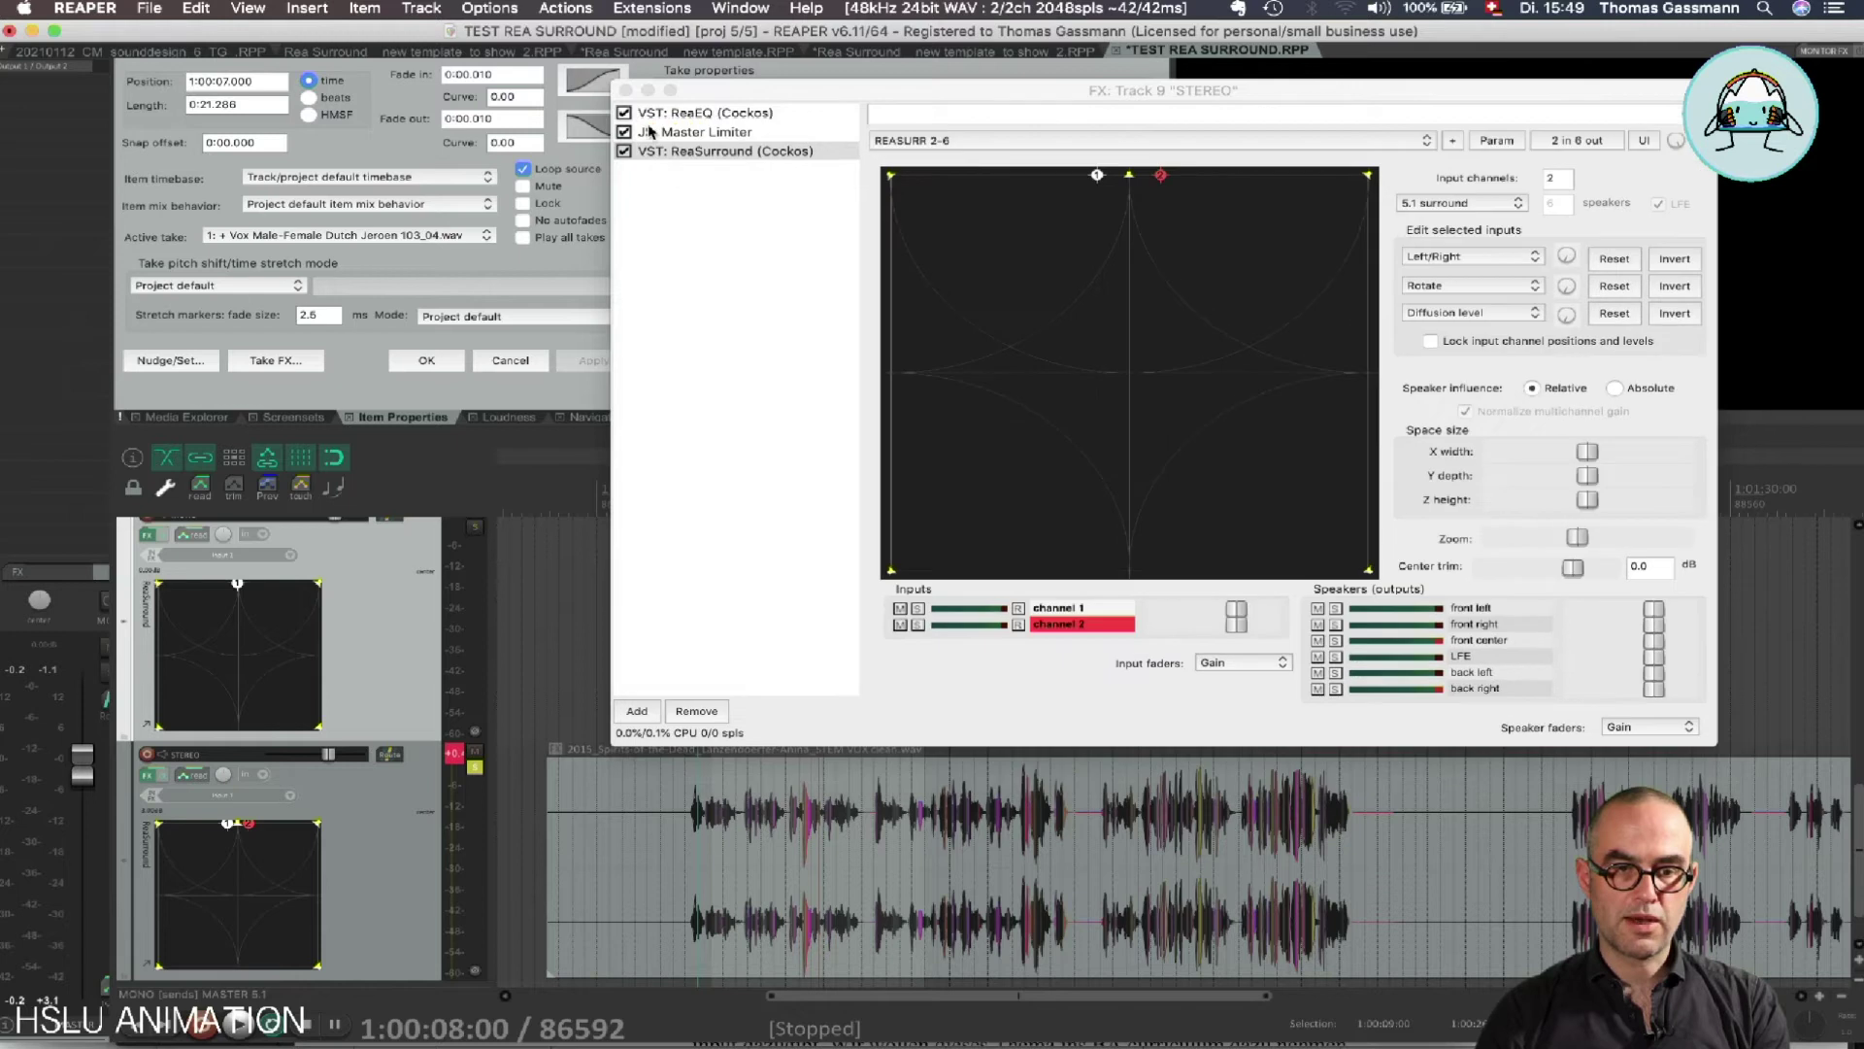
click(626, 92)
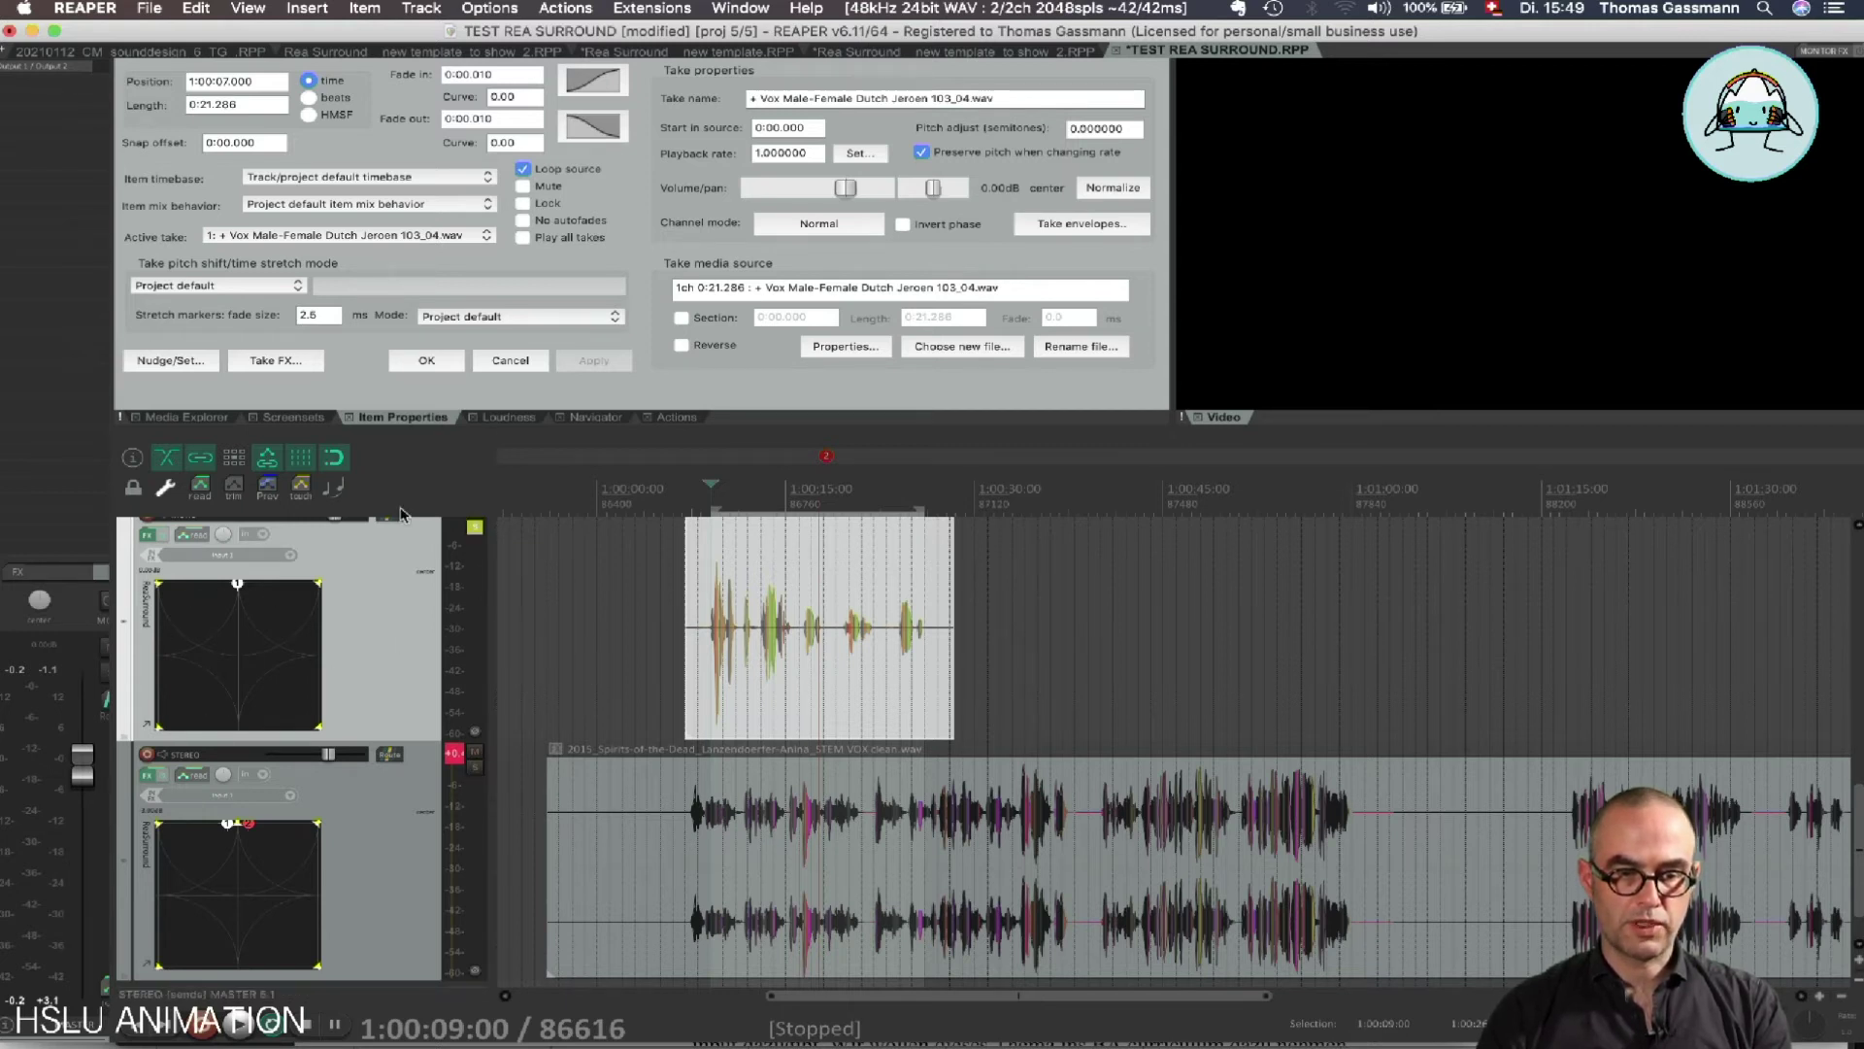
Step: Start playback and move the MONO source within its embedded surround panner
key(space)
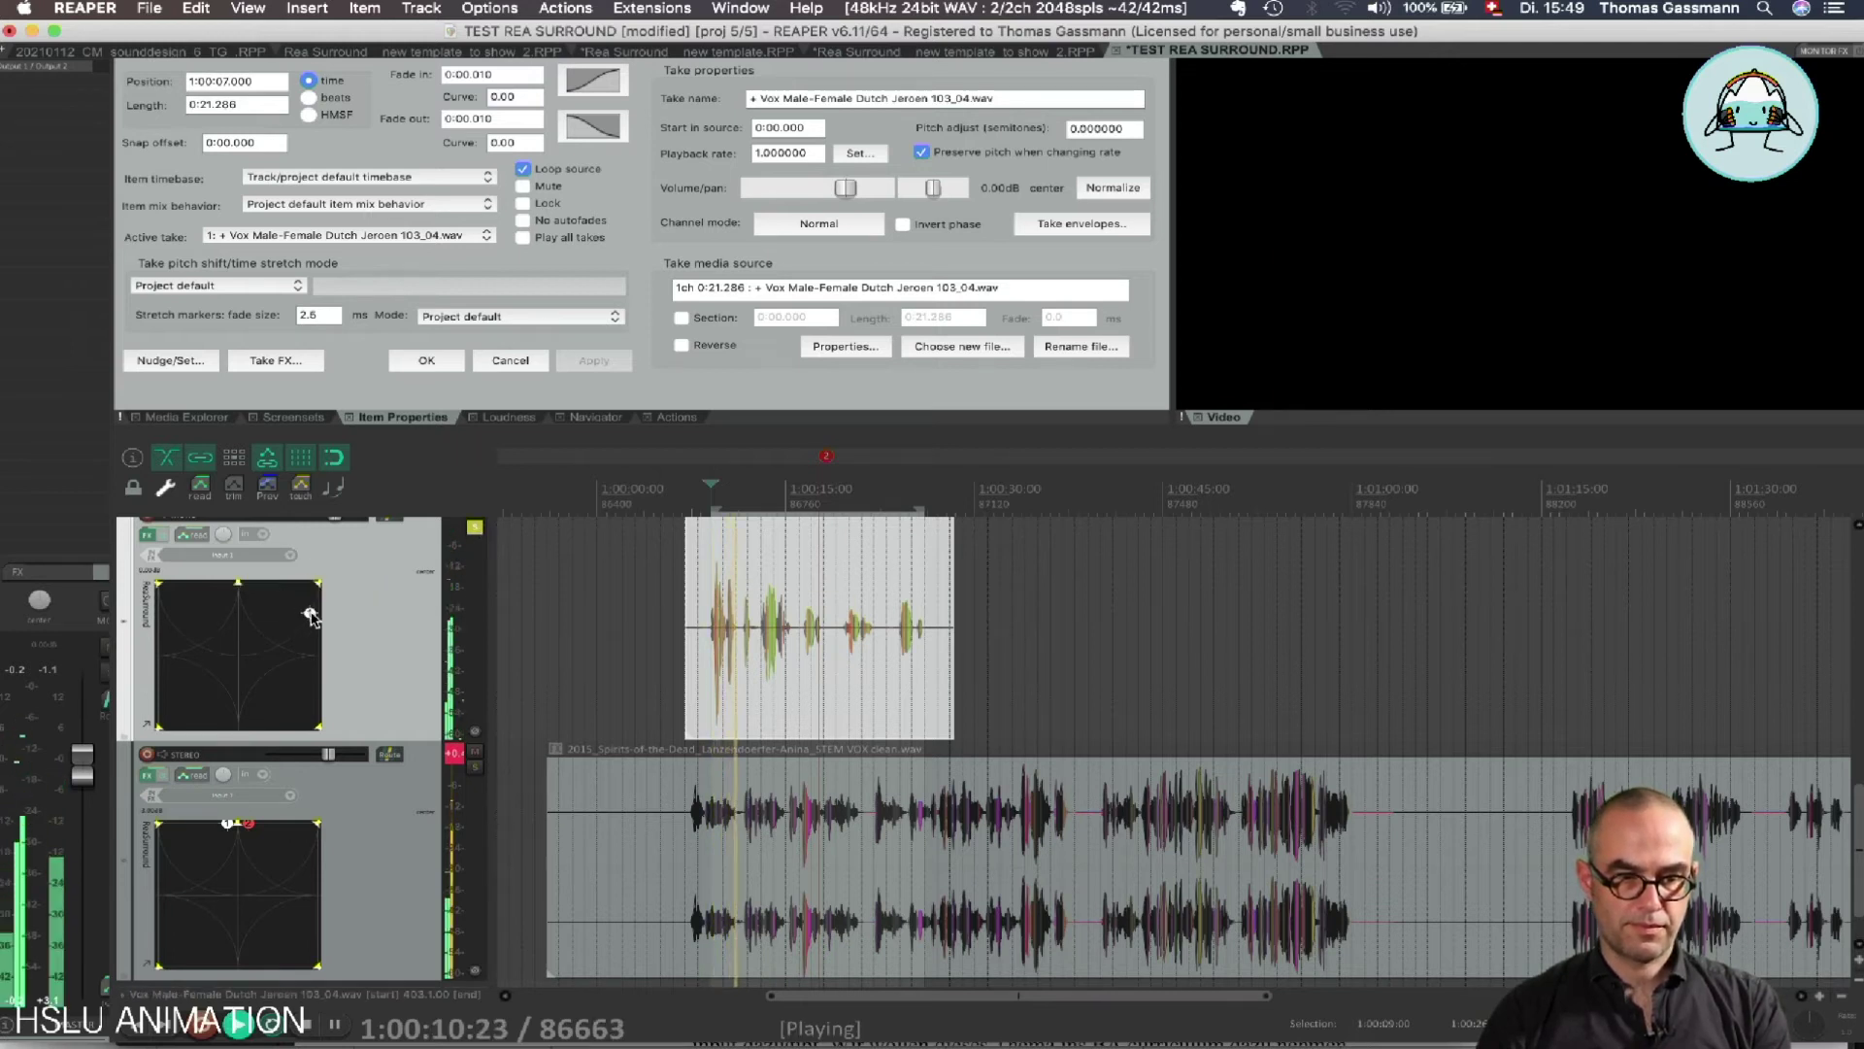
mouse_move(286, 596)
mouse_down()
mouse_move(289, 710)
mouse_move(202, 593)
mouse_move(233, 588)
mouse_up()
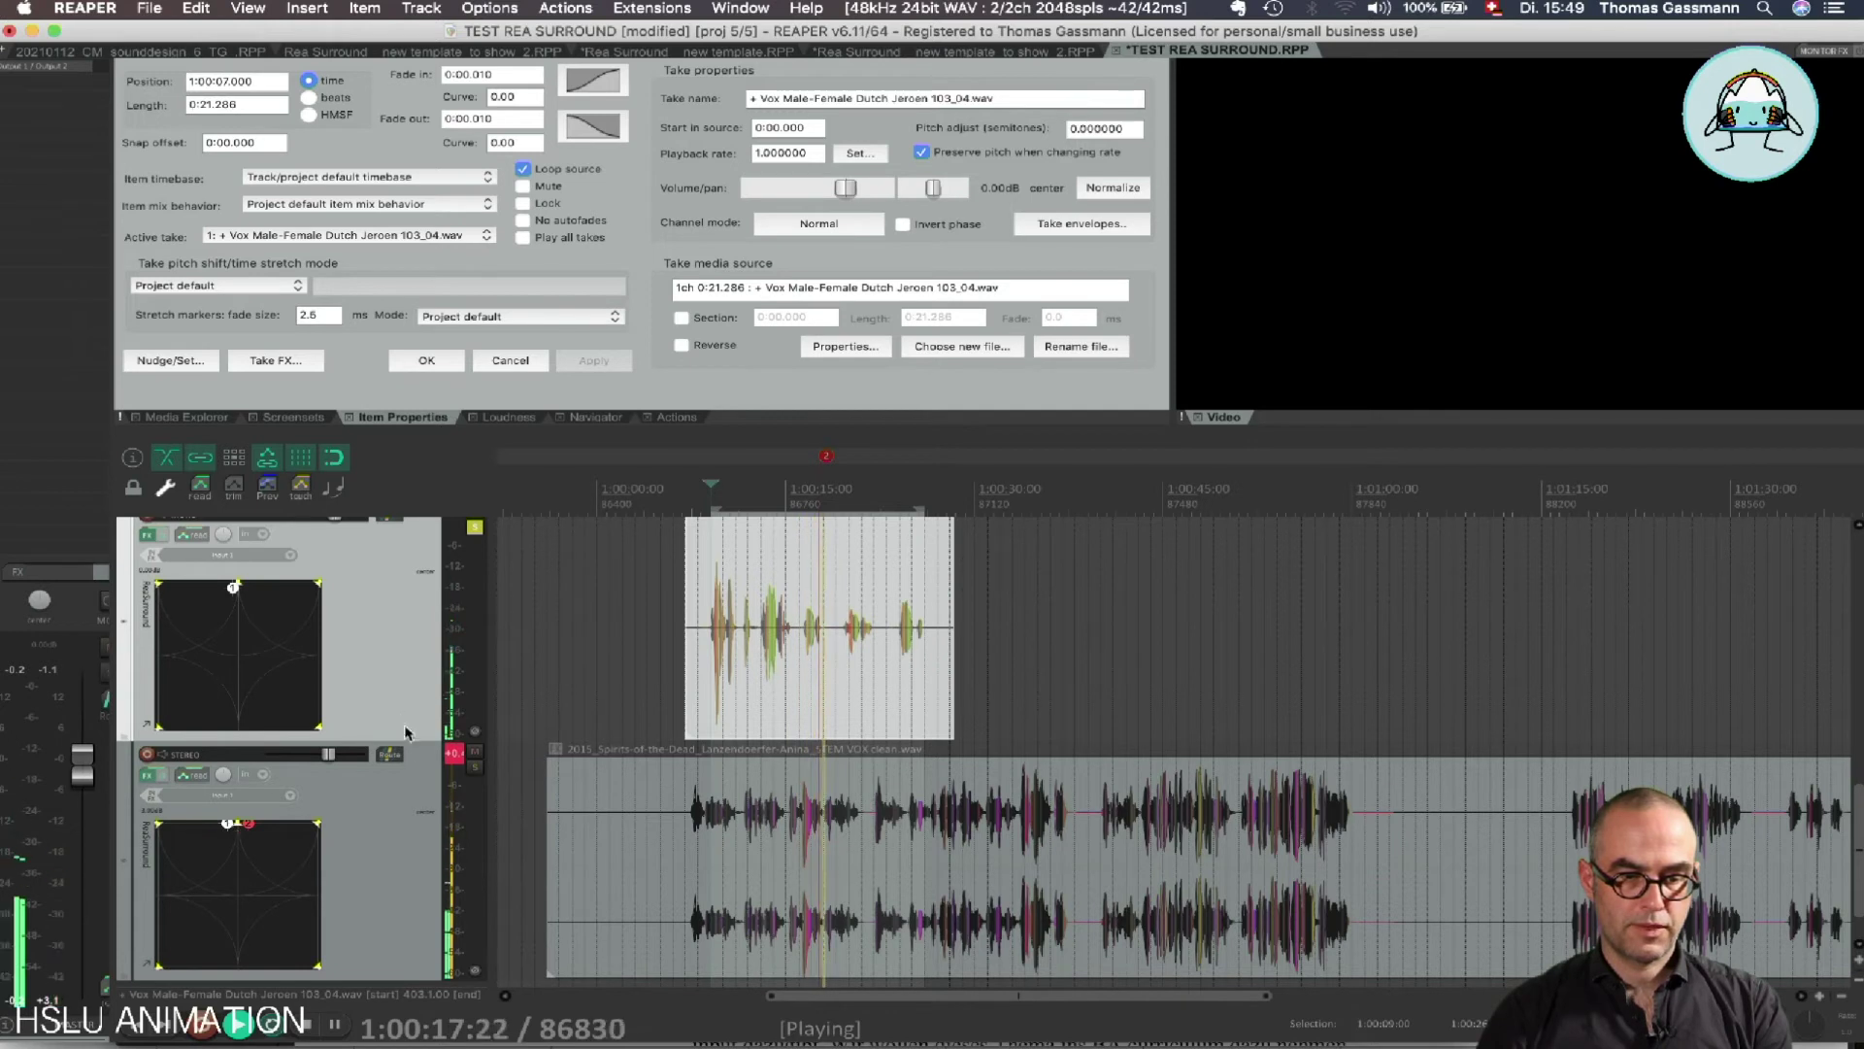
click(472, 764)
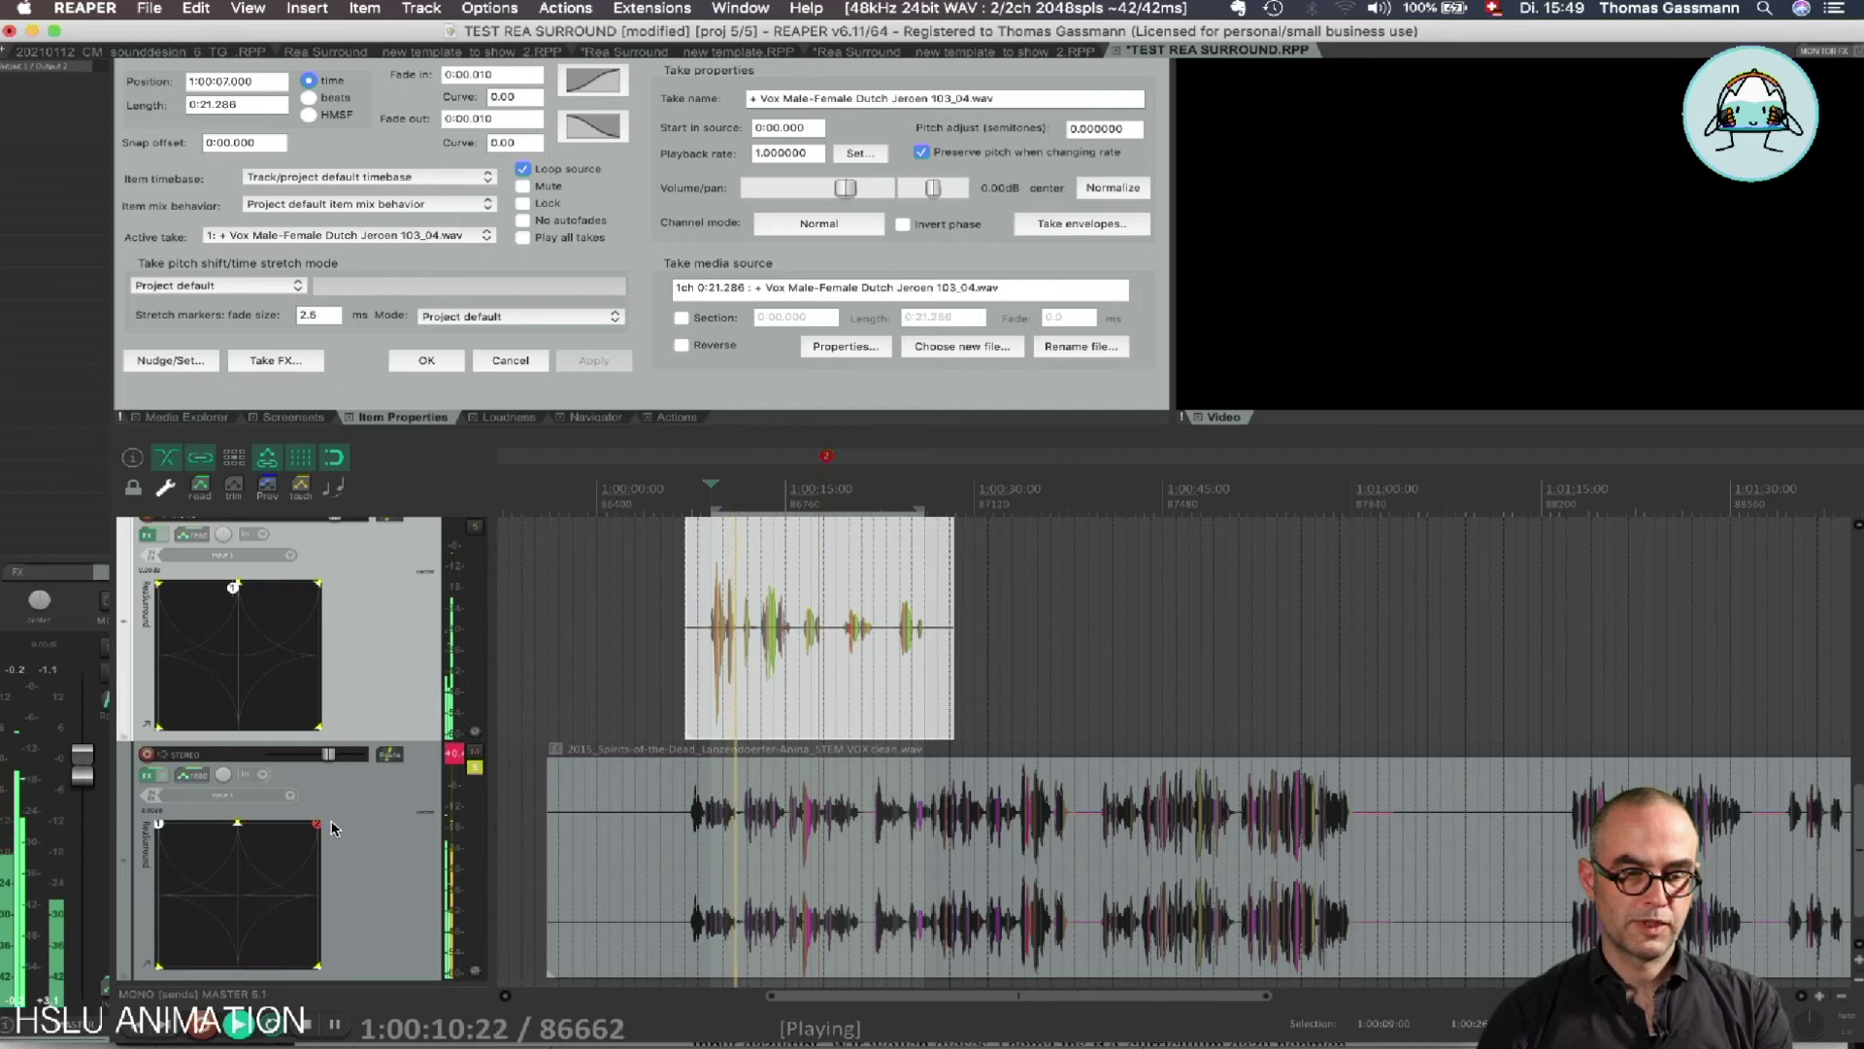
Step: Pan the STEREO right input to the front-right corner in its embedded panner
drag(247, 825, 314, 825)
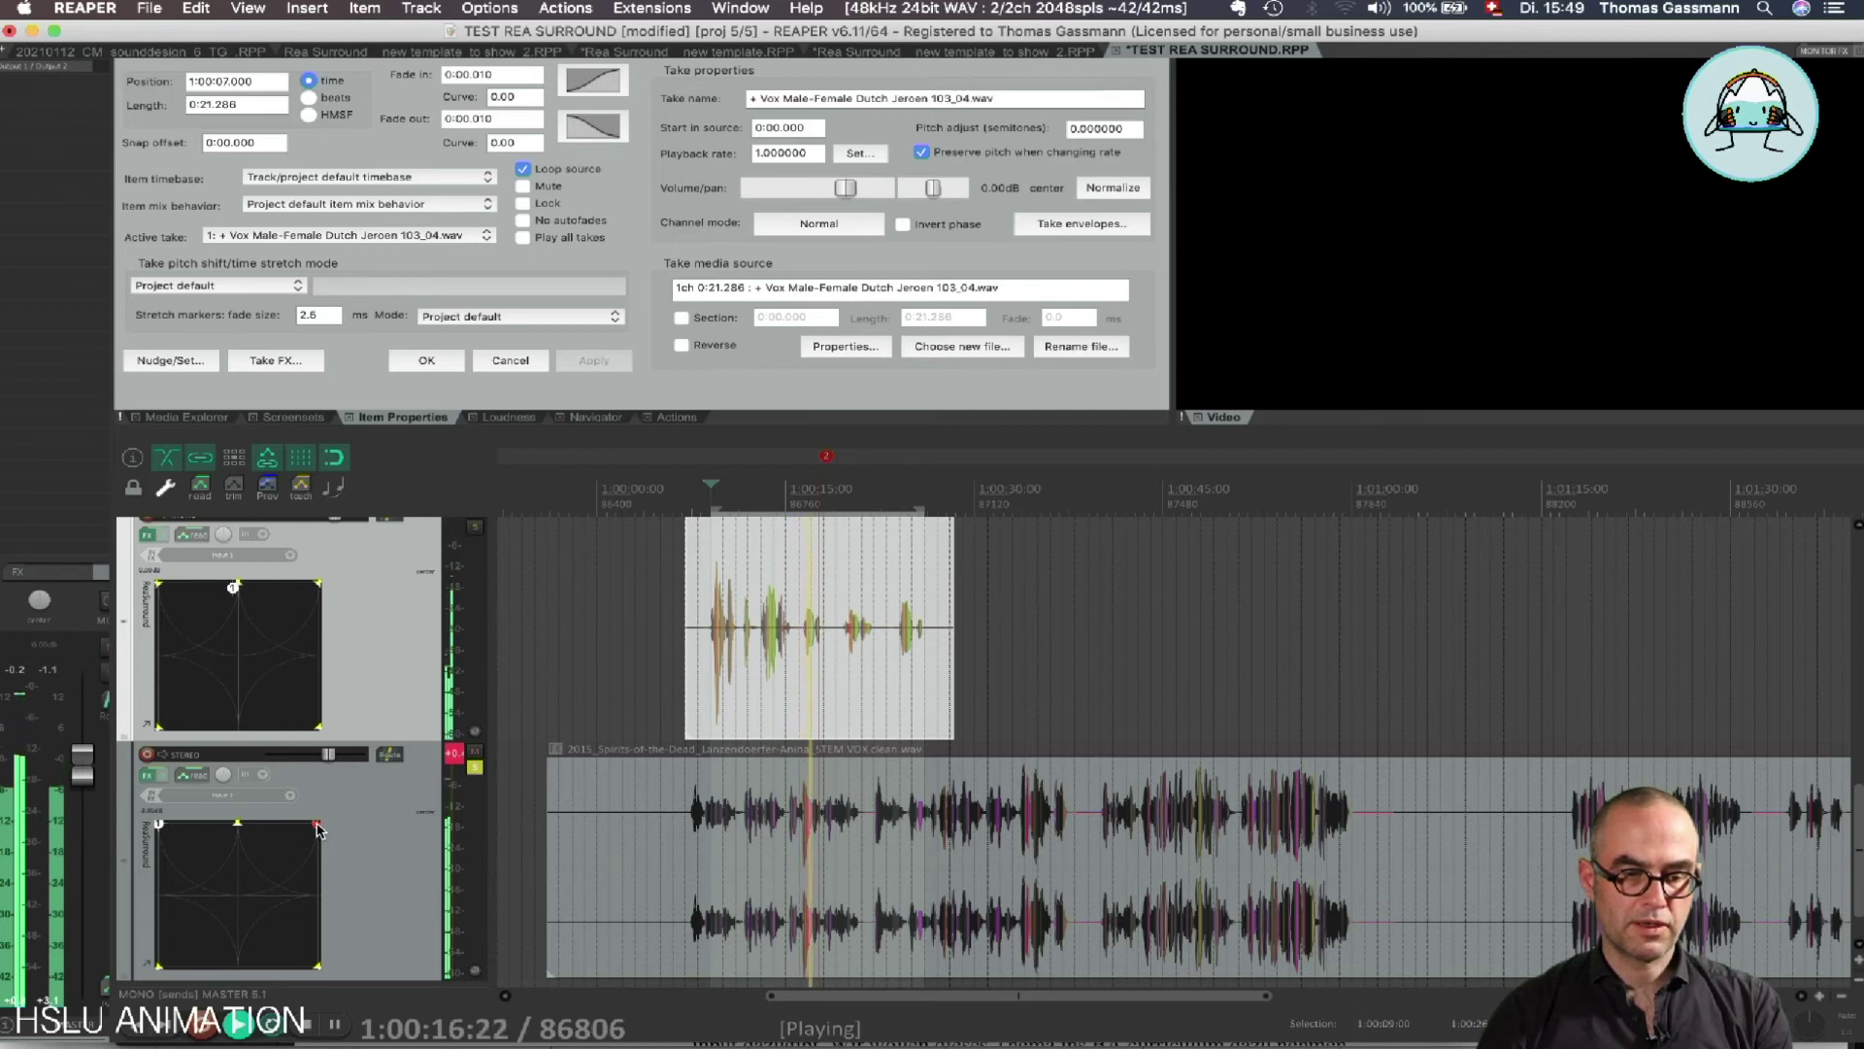
mouse_move(319, 827)
mouse_down()
mouse_move(318, 882)
mouse_move(318, 862)
mouse_up()
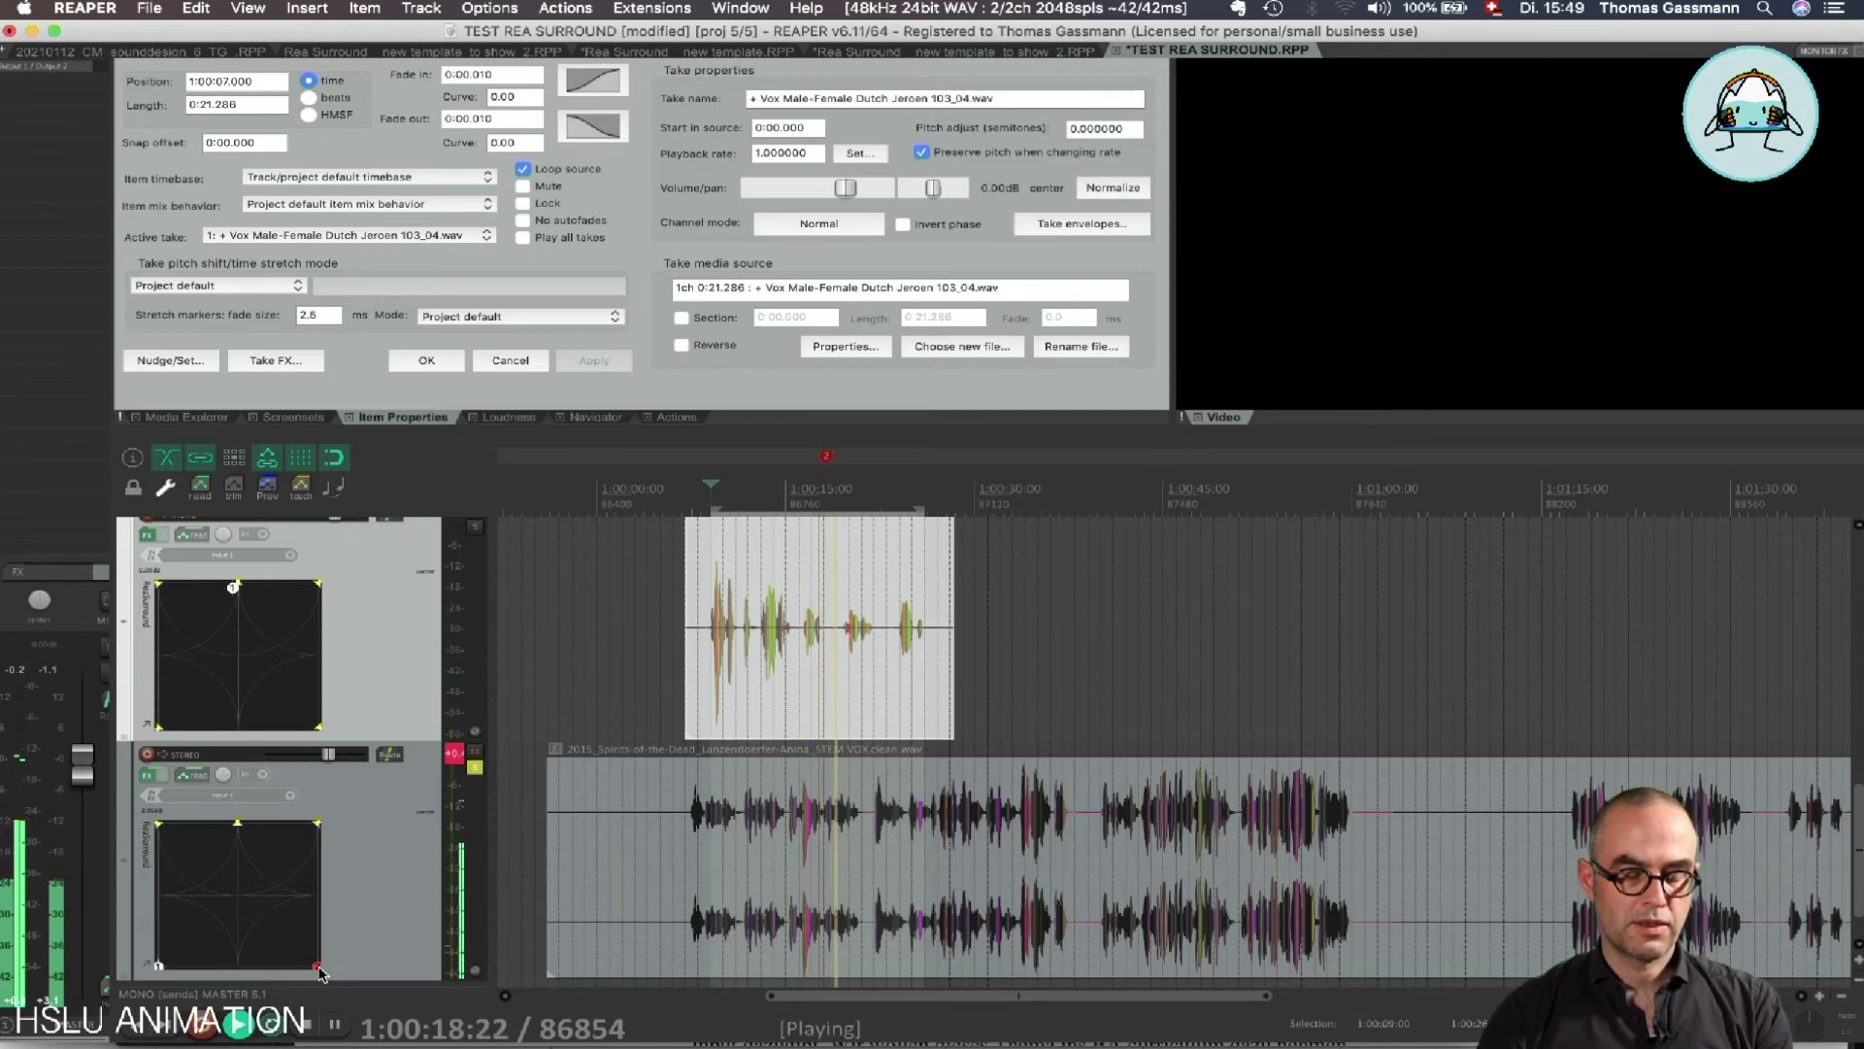
mouse_move(318, 862)
mouse_down()
mouse_move(317, 922)
mouse_move(318, 823)
mouse_up()
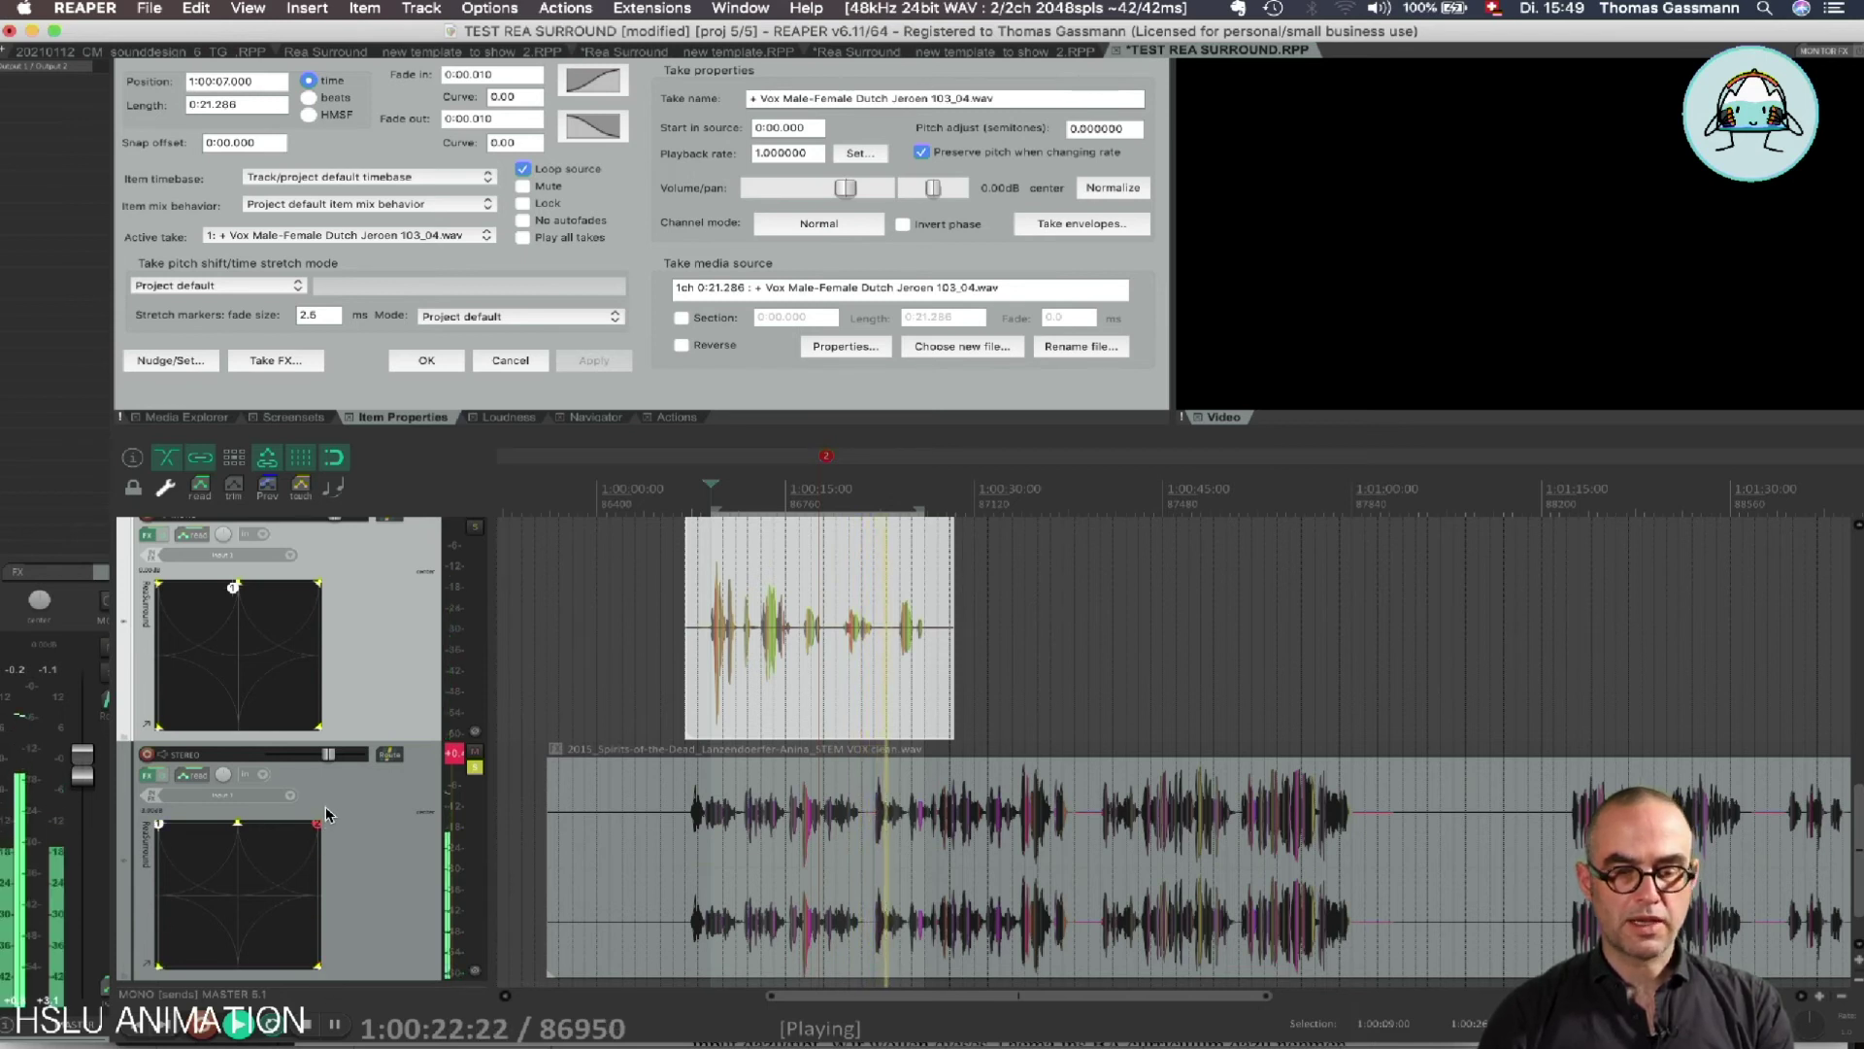
Step: Reset the STEREO inputs to their default front corners and close the STEREO effects window
click(151, 777)
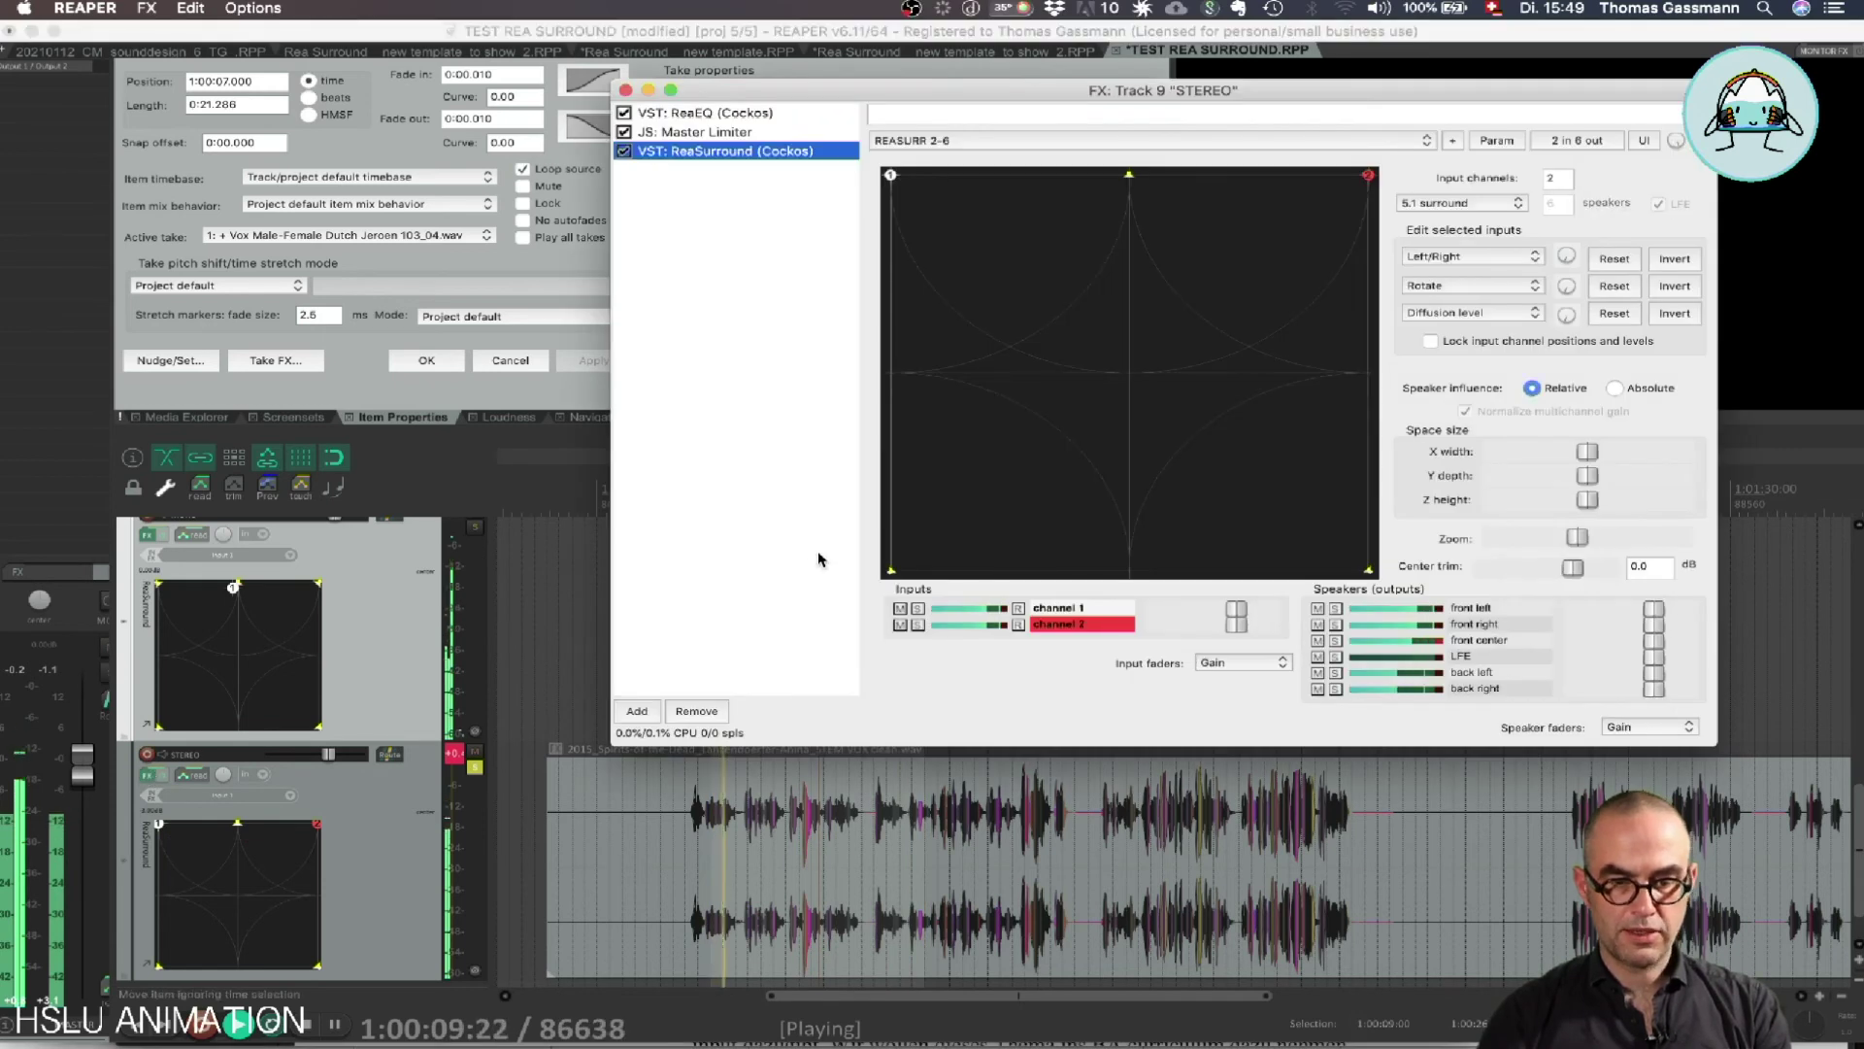
click(156, 823)
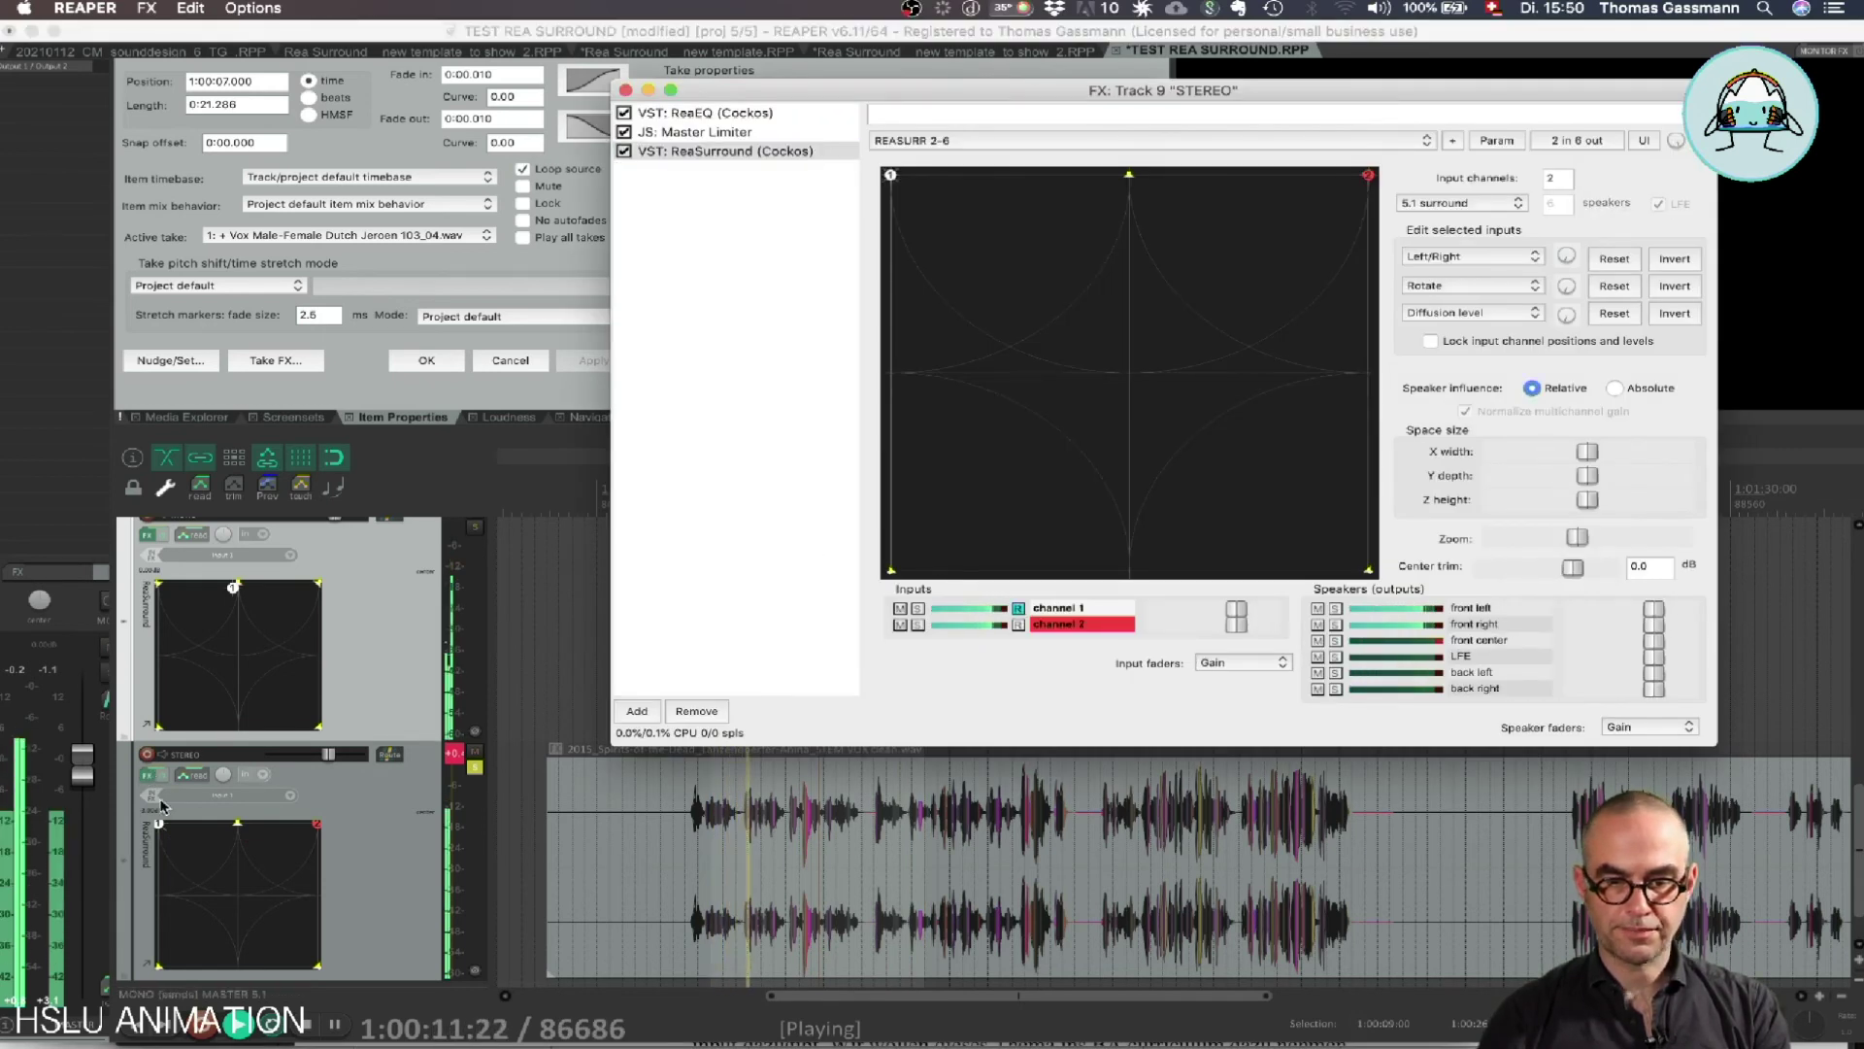
drag(157, 822, 228, 828)
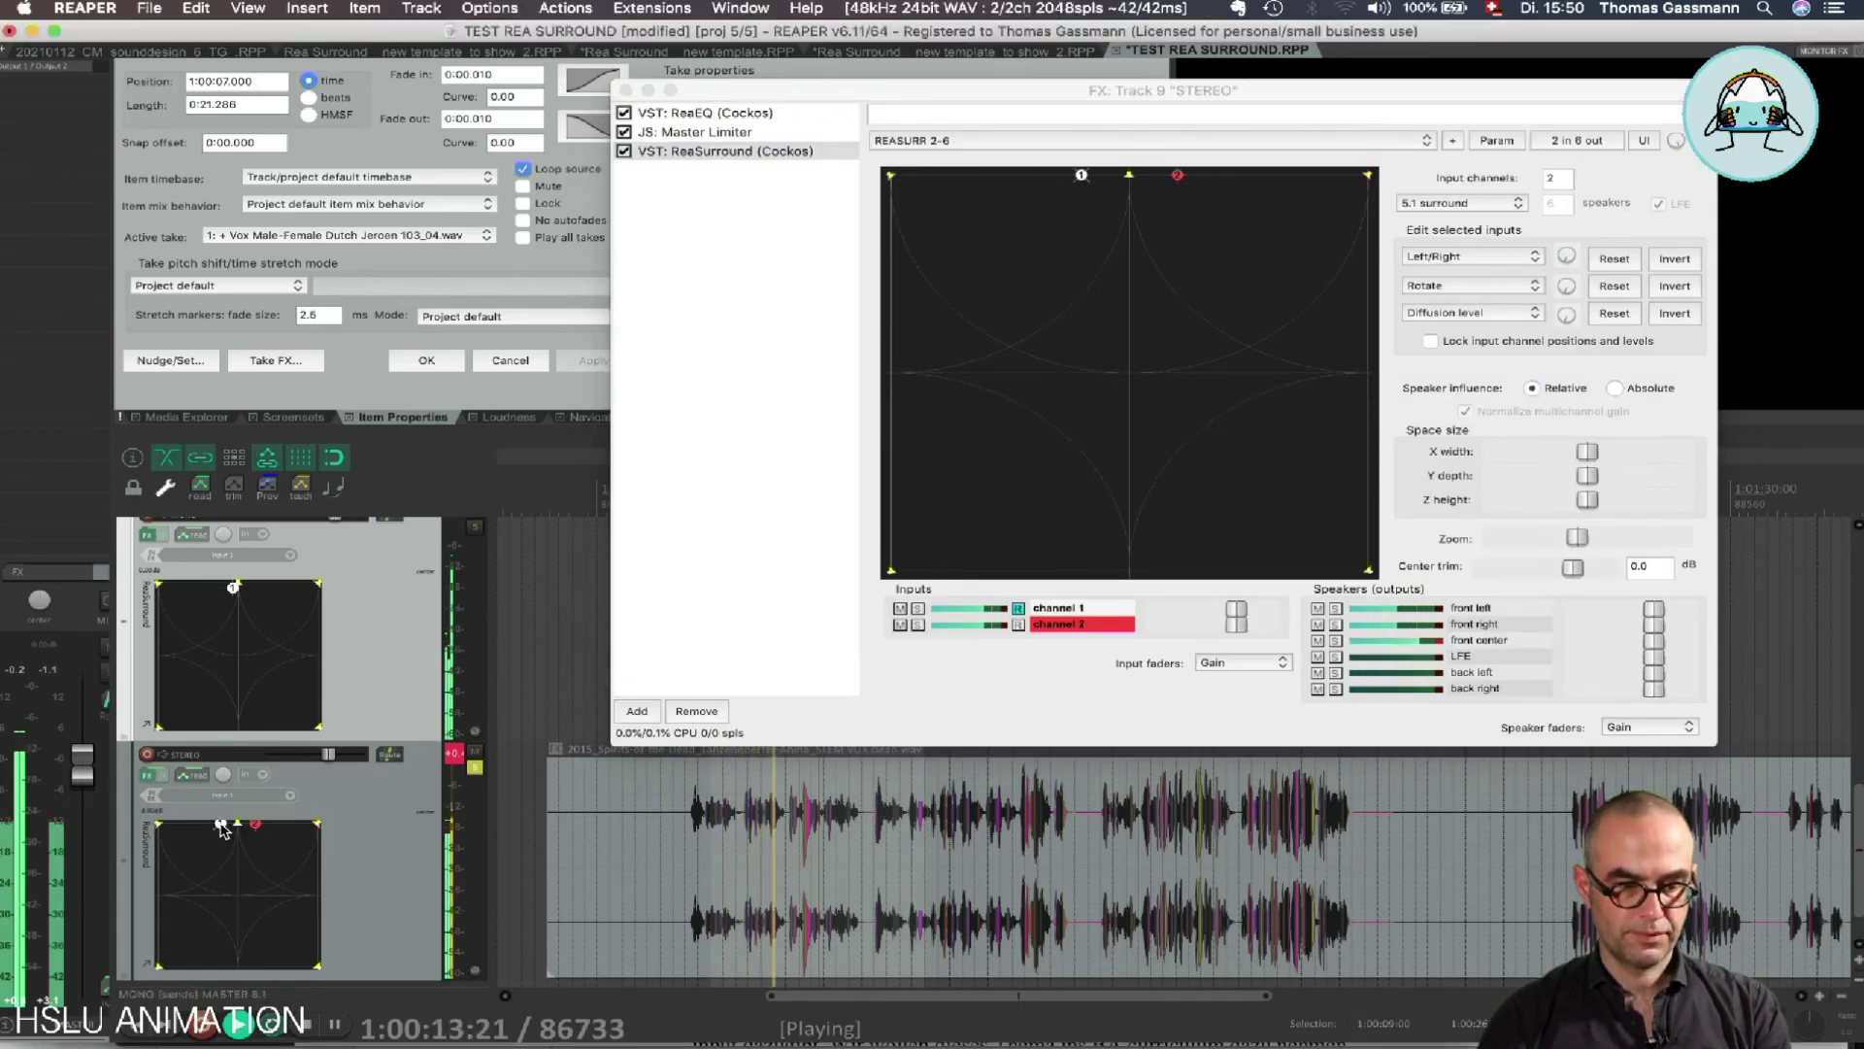
double_click(229, 827)
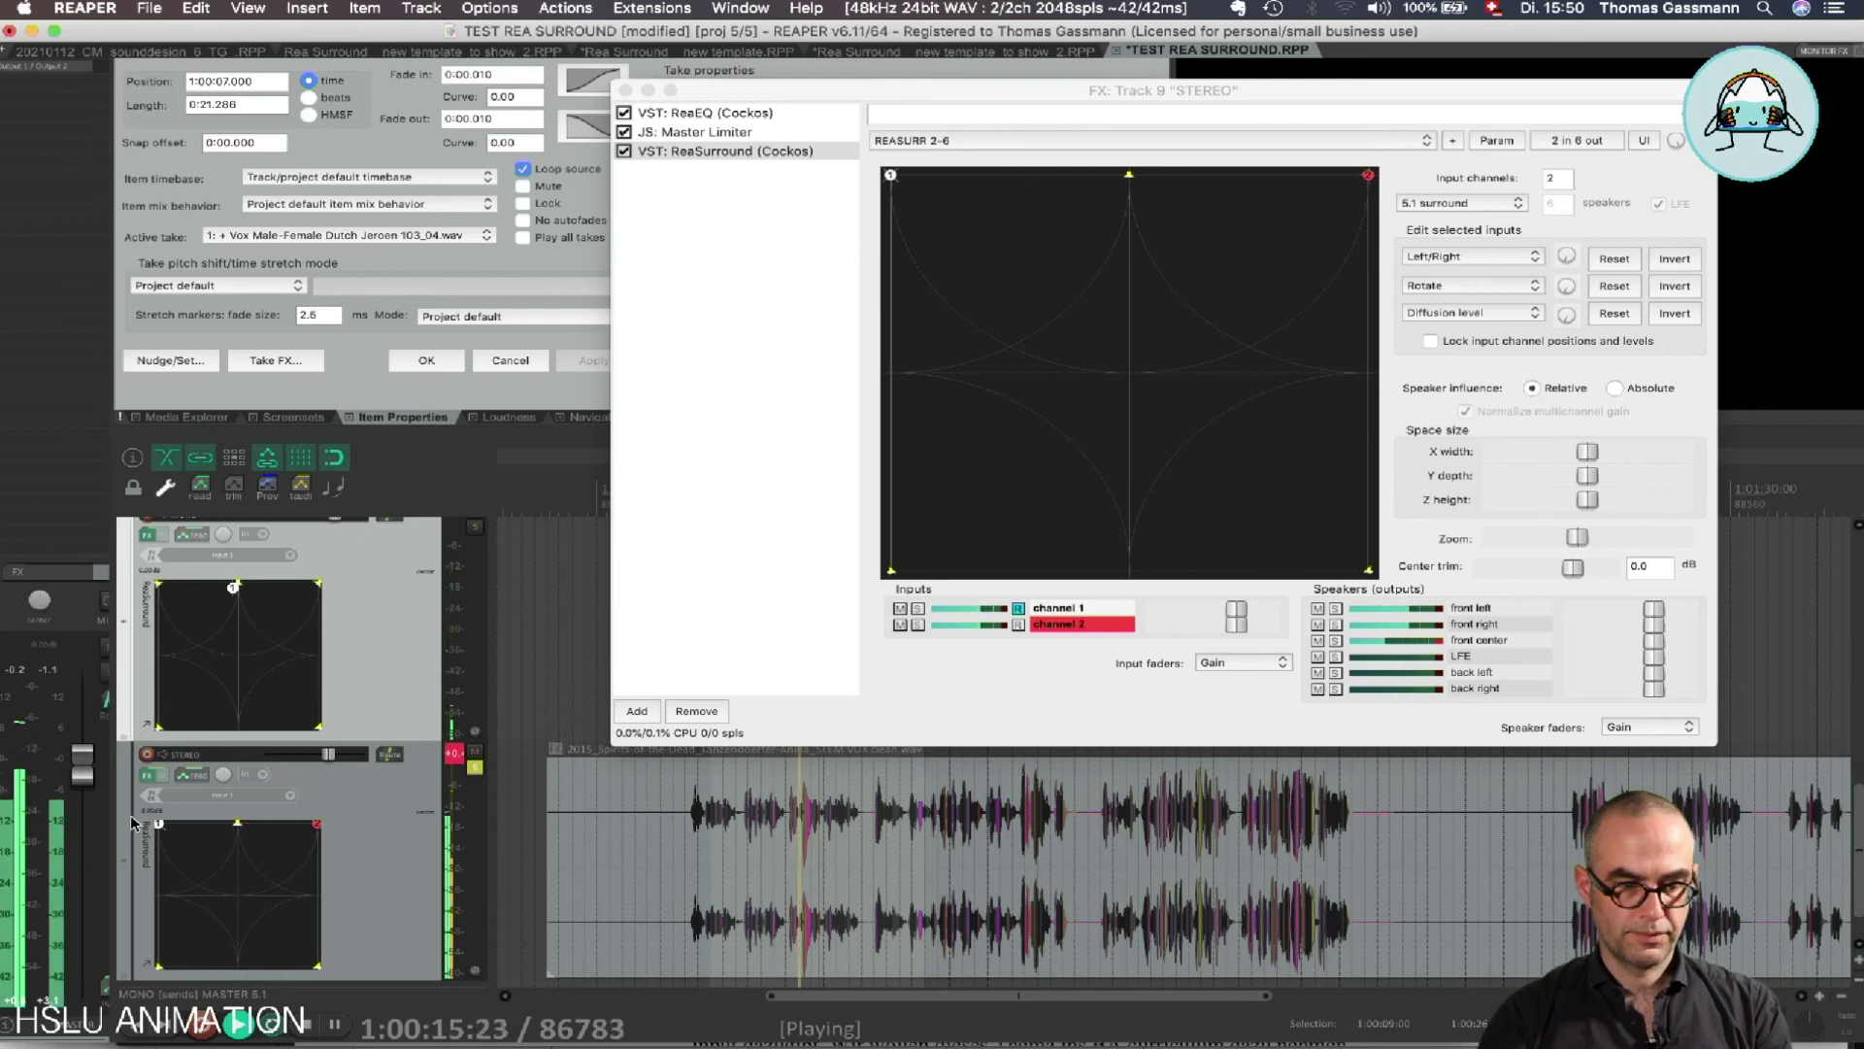
click(729, 90)
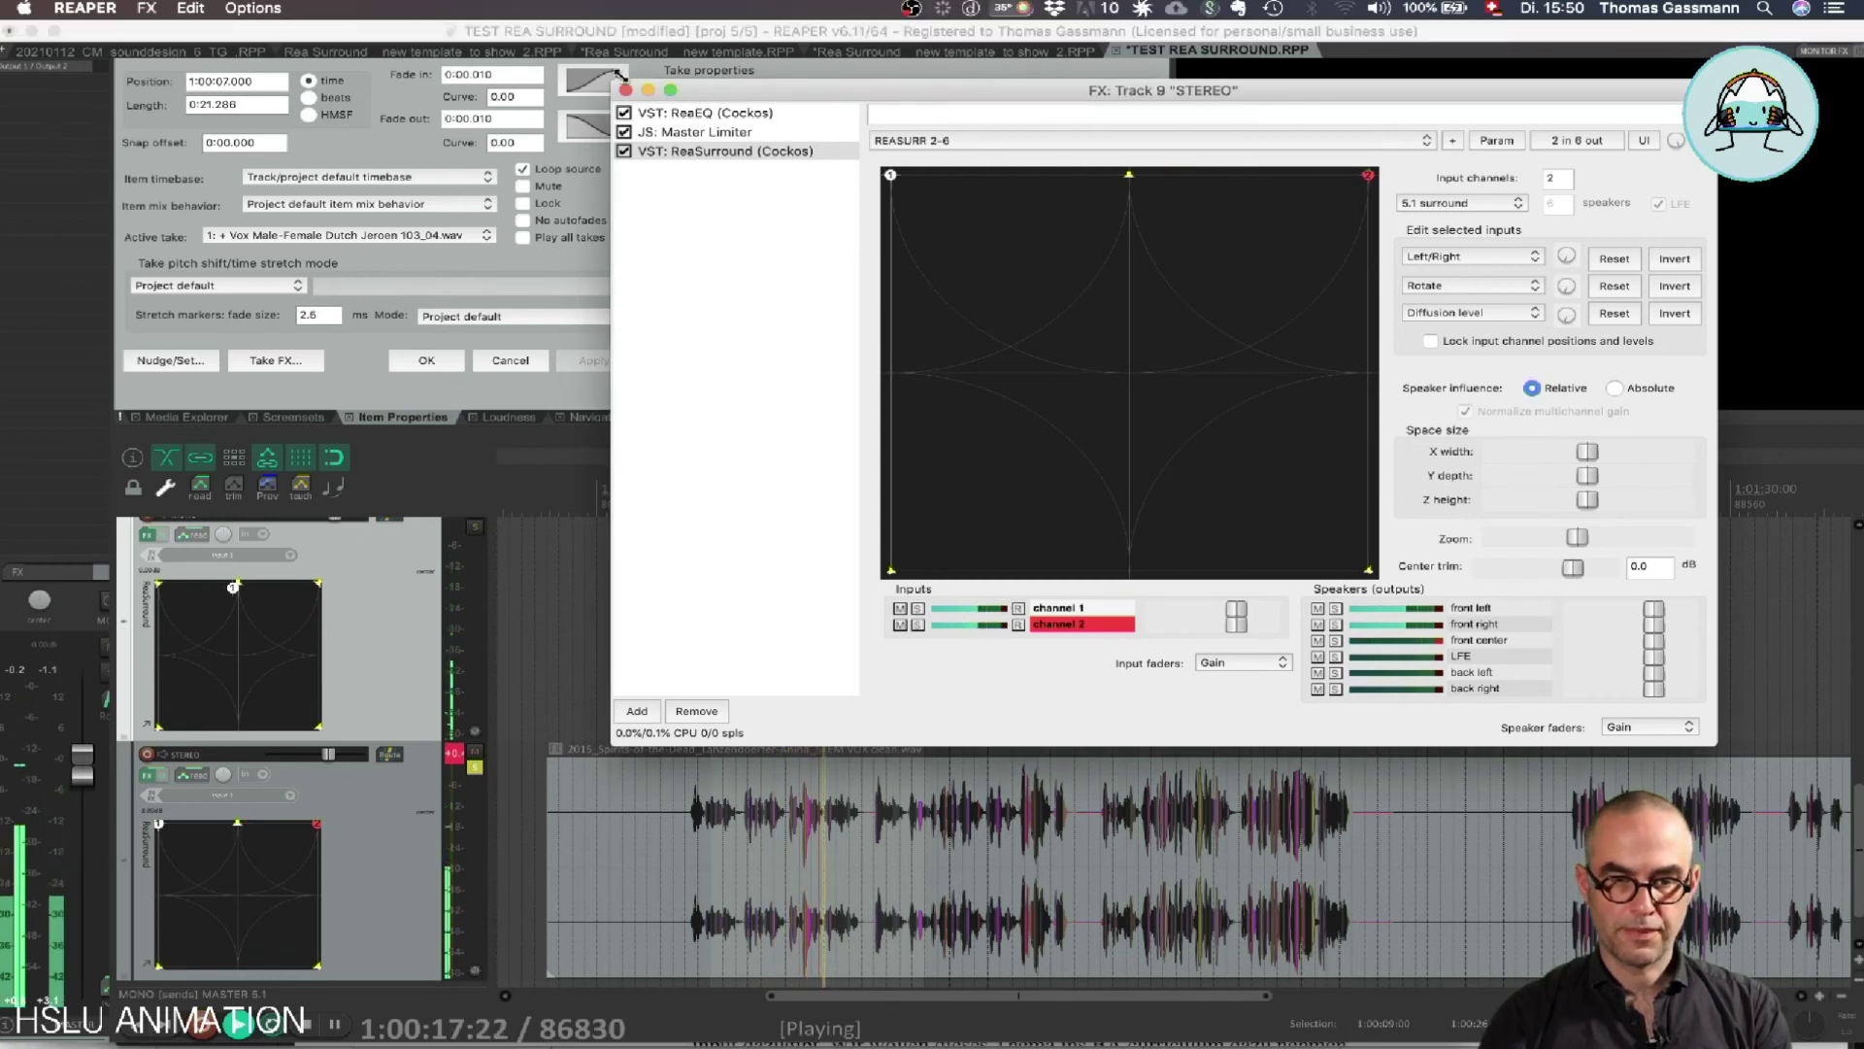
click(627, 91)
key(space)
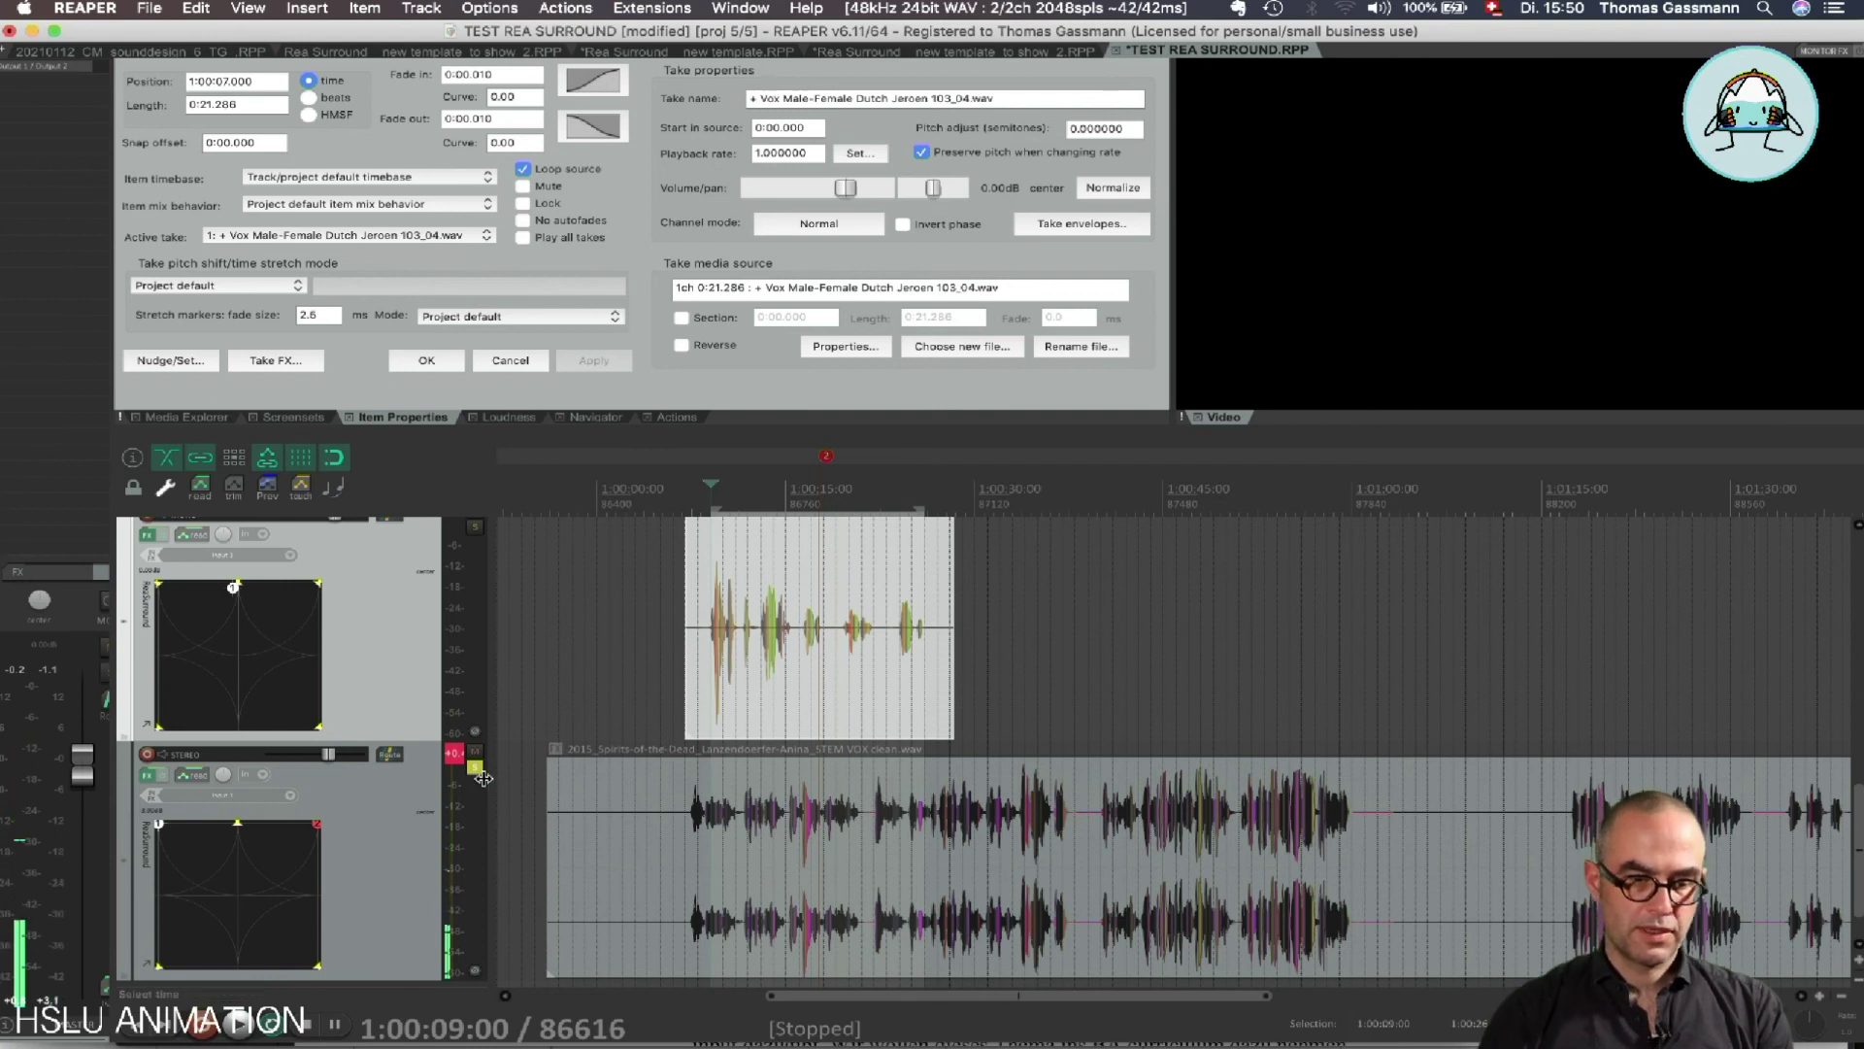